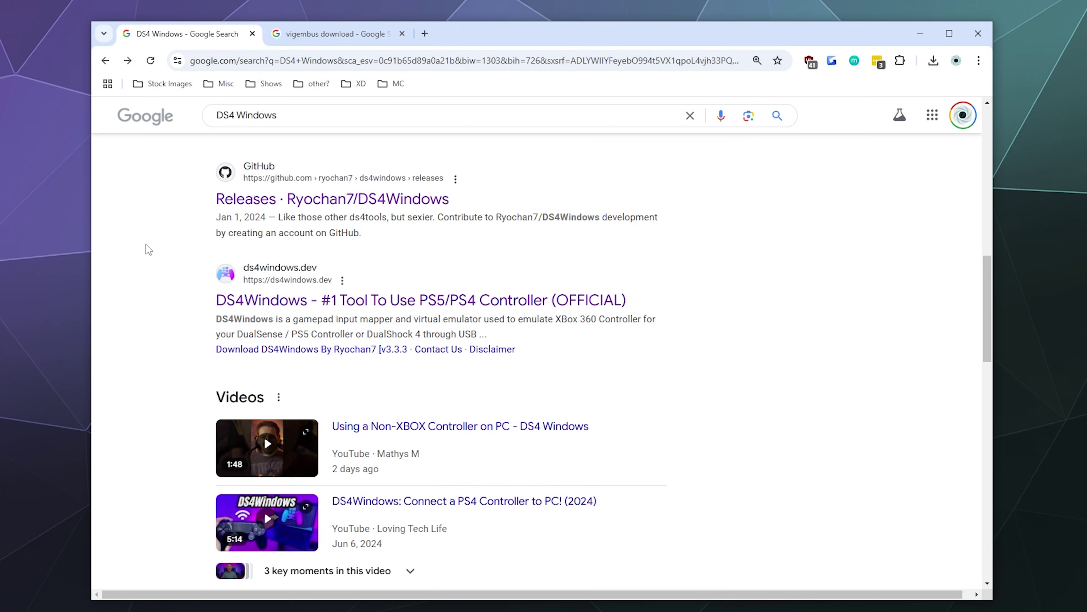
Scroll through the 'DS4 Windows' Google results to locate the Ryochan7/DS4Windows releases link
scroll(148, 250, "up", 15)
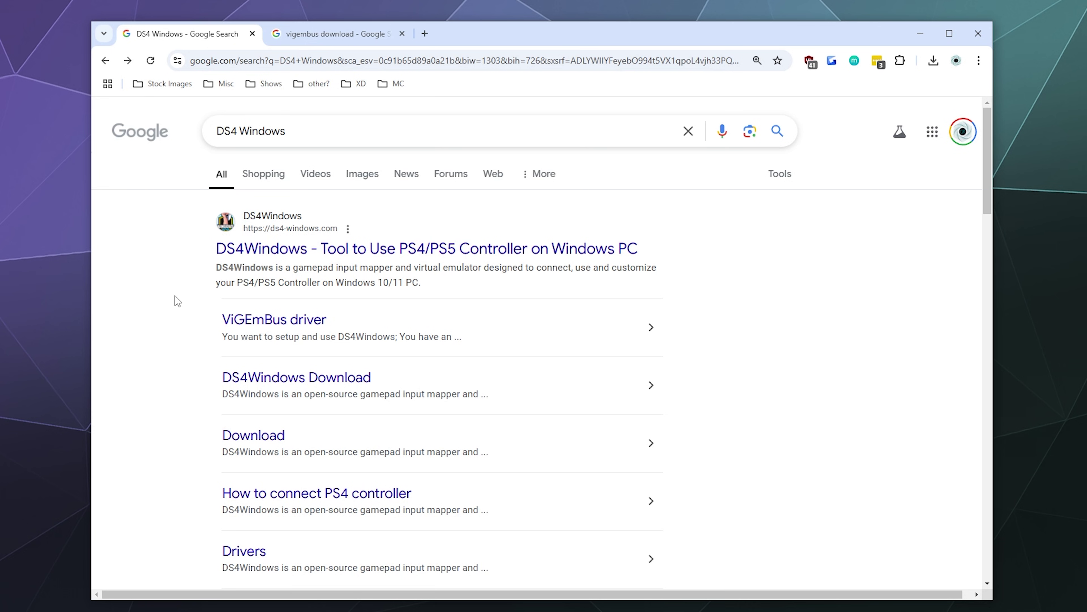
scroll(177, 301, "down", 15)
scroll(177, 301, "up", 1)
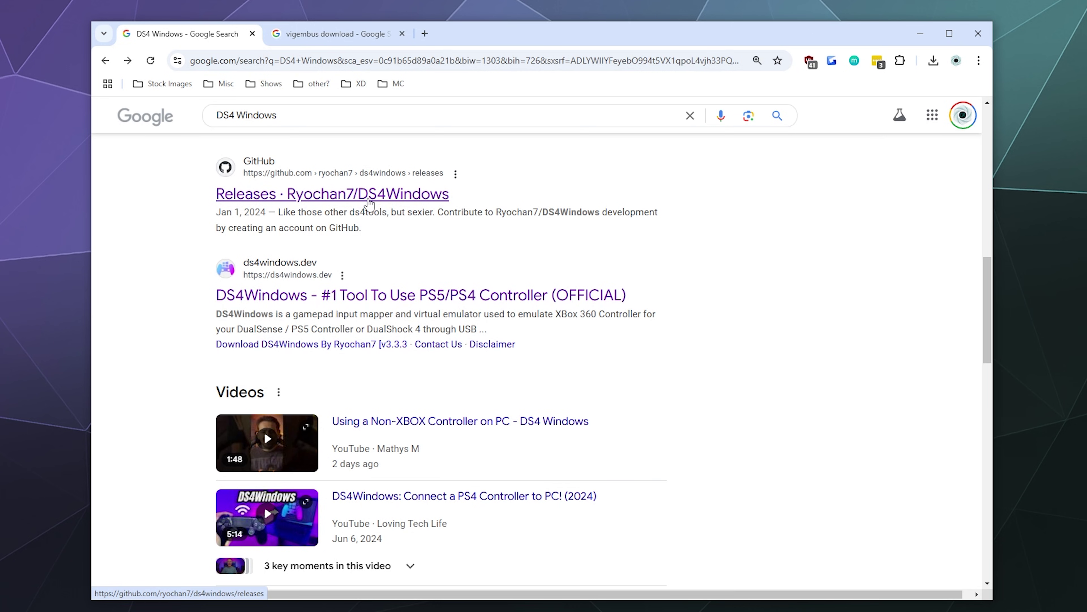
From the DS4Windows releases page, save the .NET 8 Desktop Runtime x64 installer into DS4 Win 2025
left_click(304, 205)
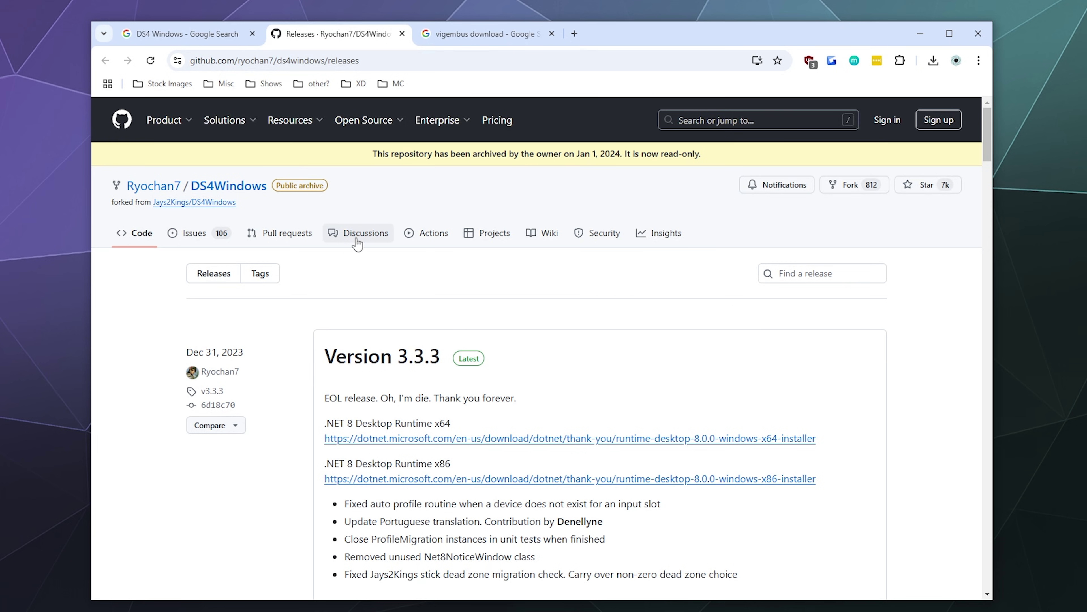
scroll(298, 251, "down", 3)
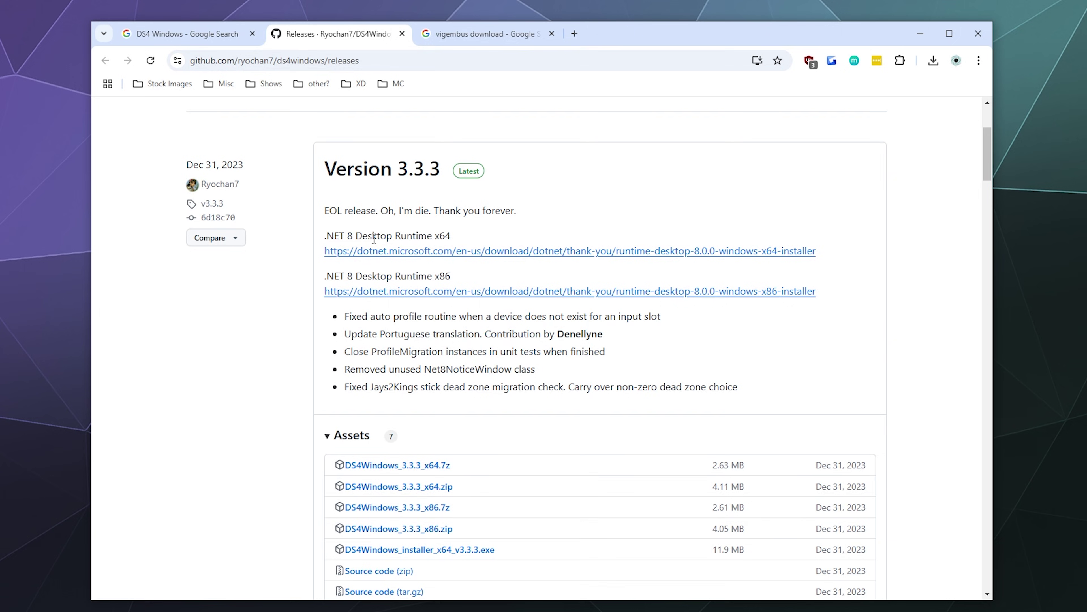
left_click(439, 251)
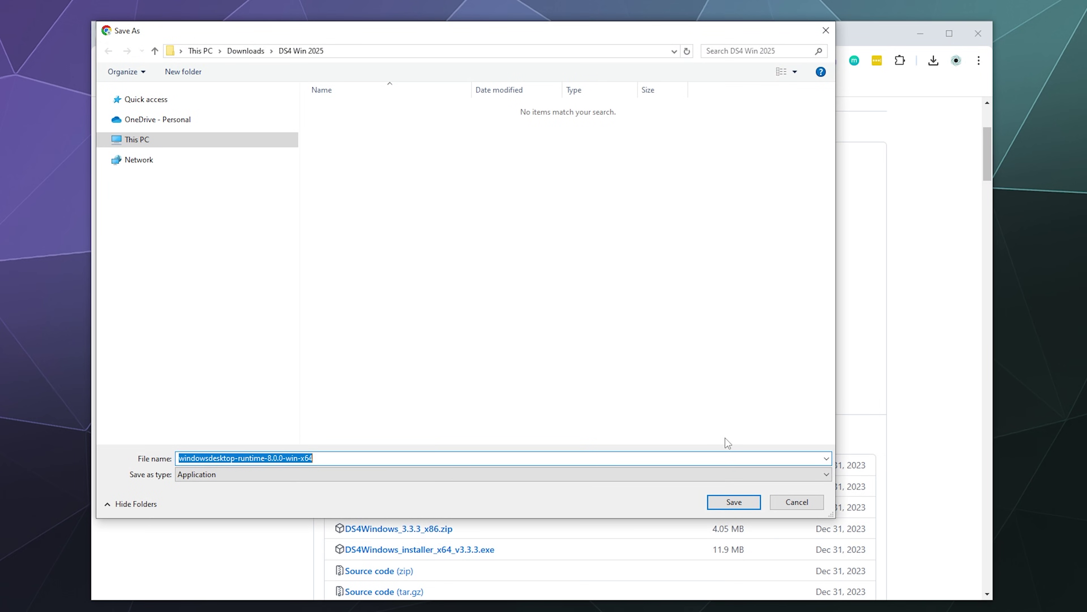
left_click(734, 502)
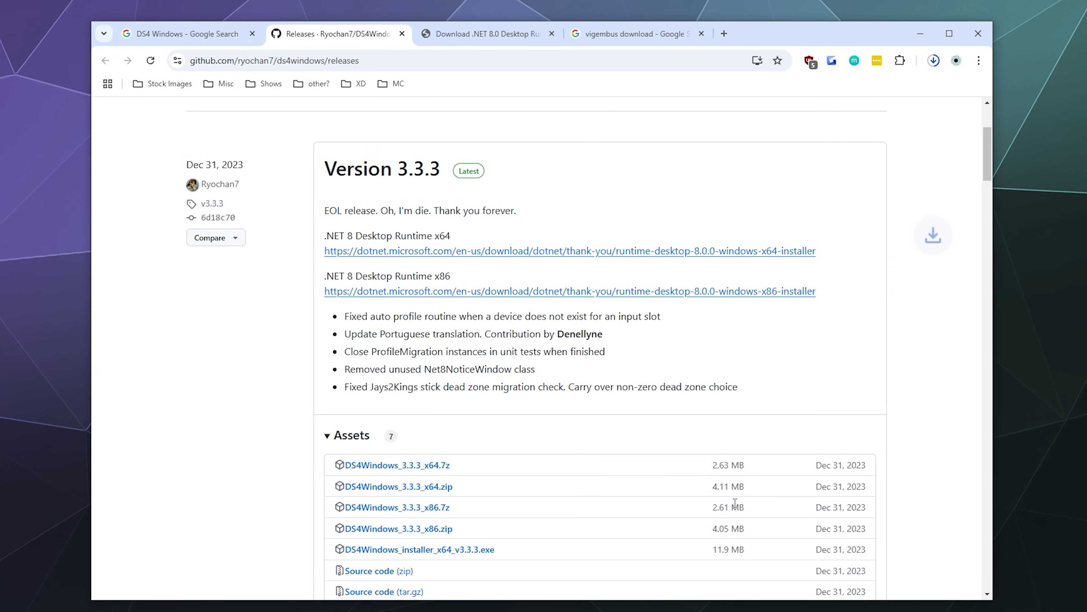
Save DS4Windows_3.3.3_x64.zip from Version 3.3.3 and close the .NET download tab
scroll(734, 502, "down", 3)
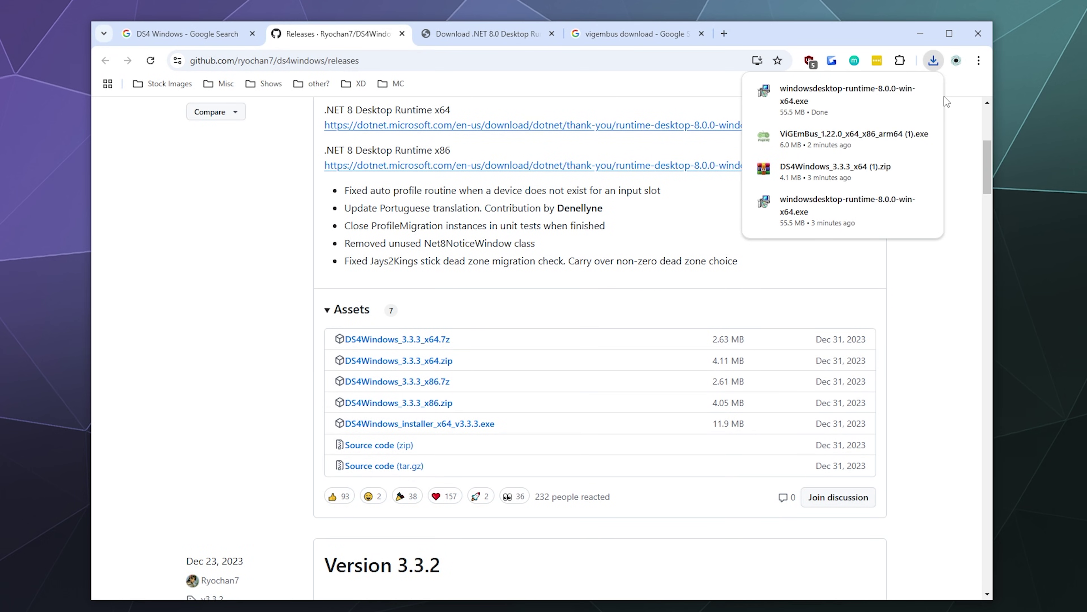
middle_click(433, 361)
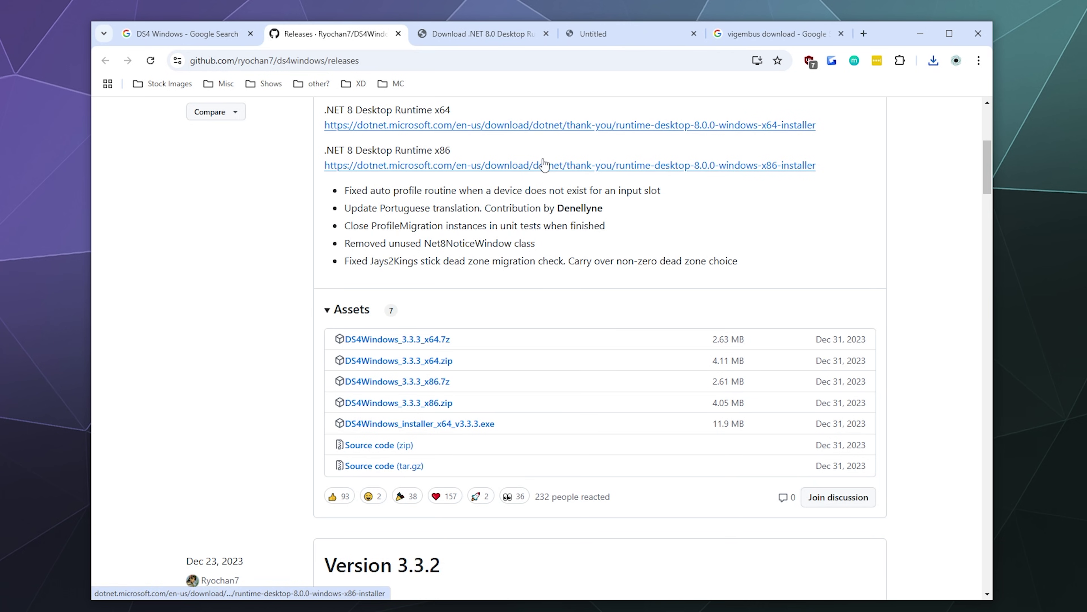
left_click(733, 502)
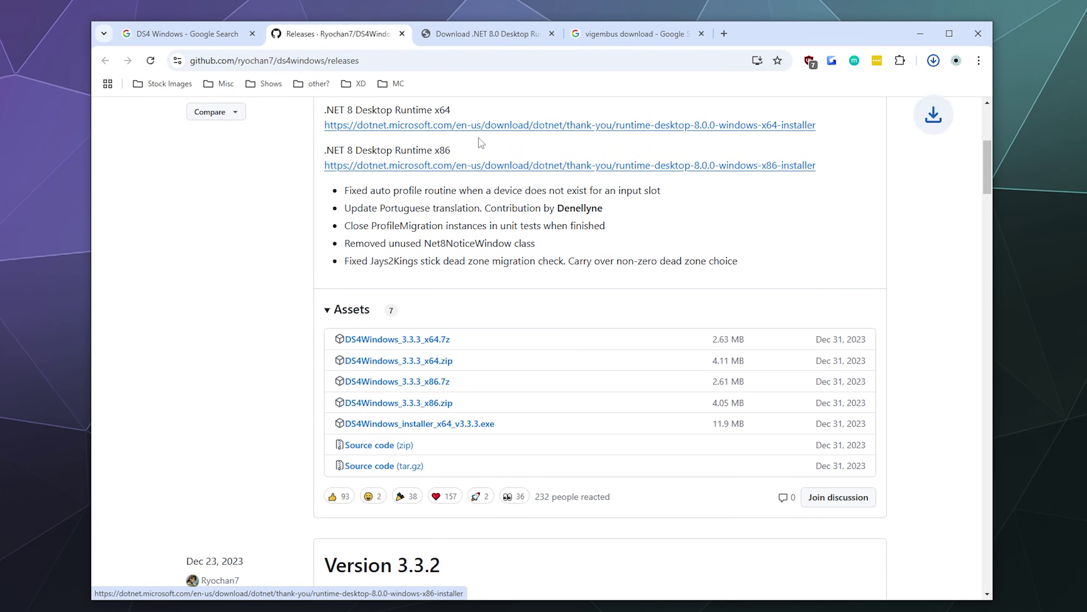
middle_click(456, 34)
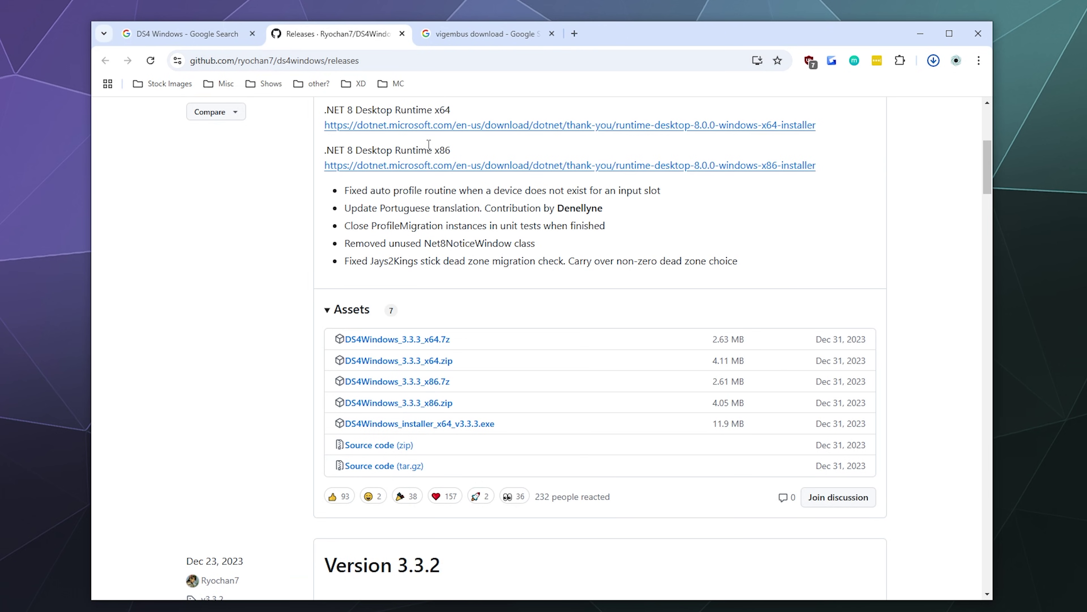
Open the nefarius/ViGEmBus releases page and save ViGEmBus_1.22.0_x64_x86_arm64.exe
left_click(456, 34)
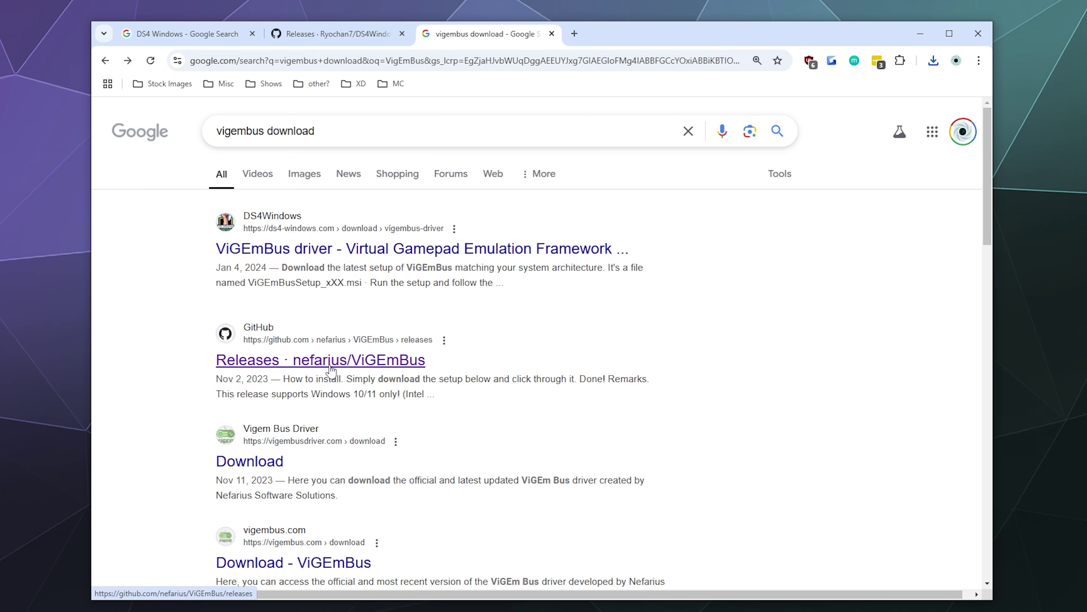
middle_click(419, 365)
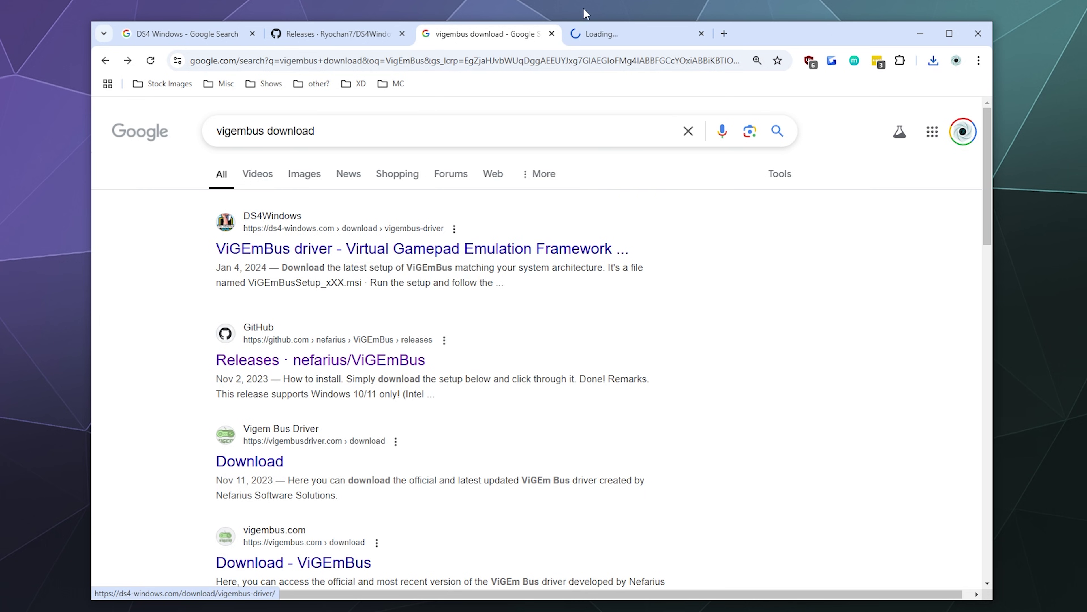
key("ctrl+Tab")
scroll(437, 359, "down", 4)
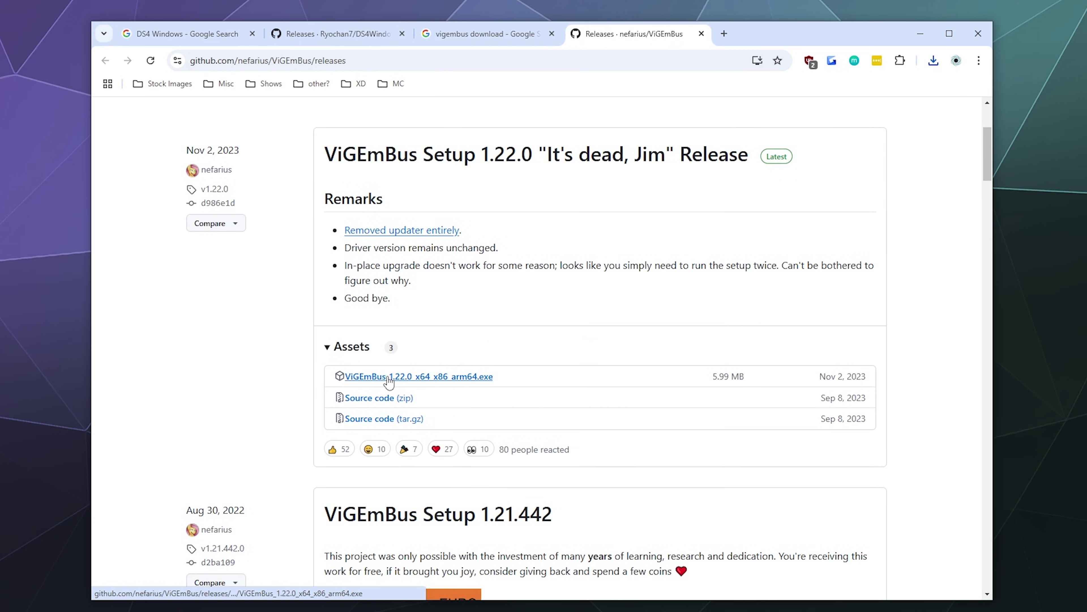
left_click(438, 381)
left_click(724, 503)
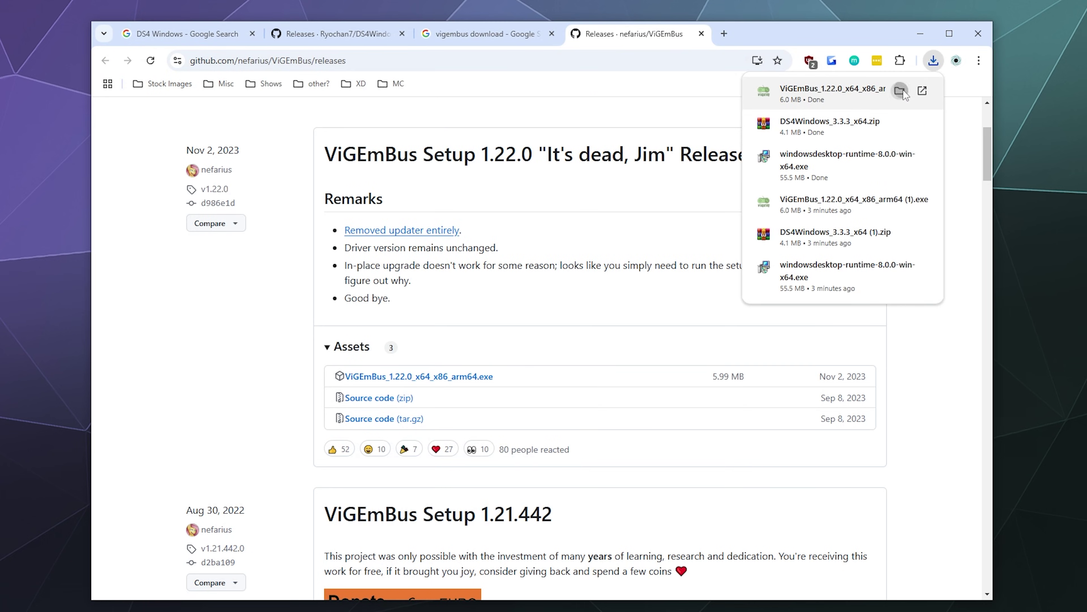
Show the downloads in the DS4 Win 2025 folder and check the zip, ViGEmBus and runtime installers
left_click(900, 91)
left_click(923, 34)
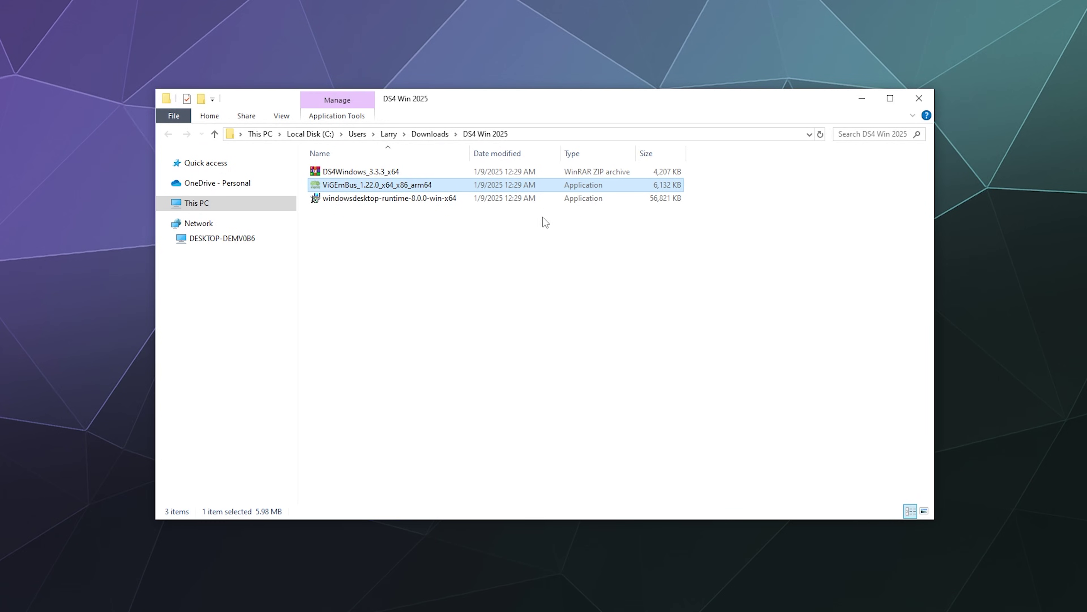
left_click(386, 295)
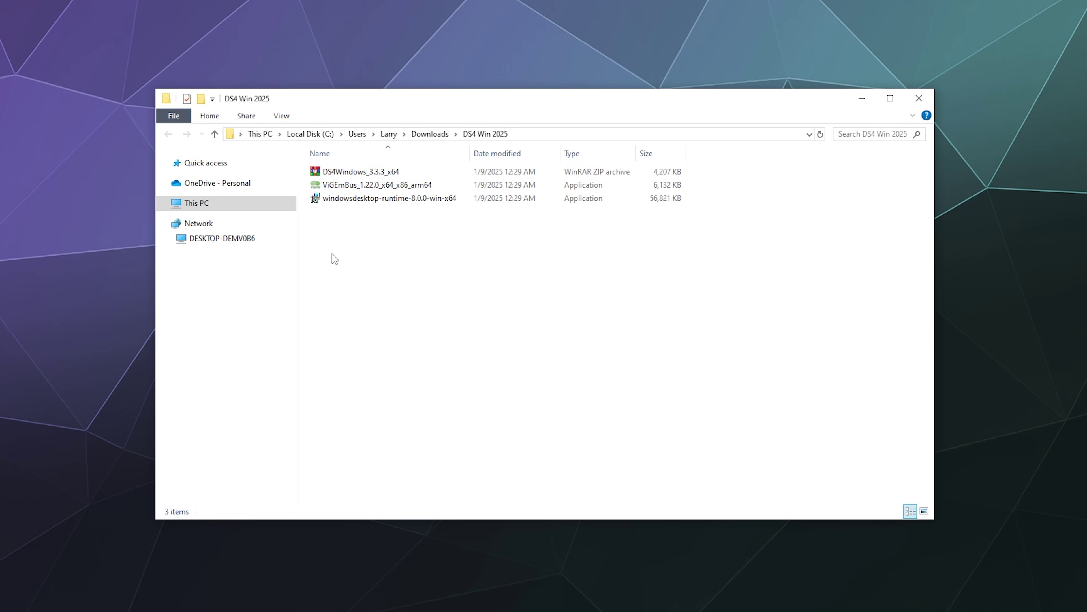
left_click(352, 201)
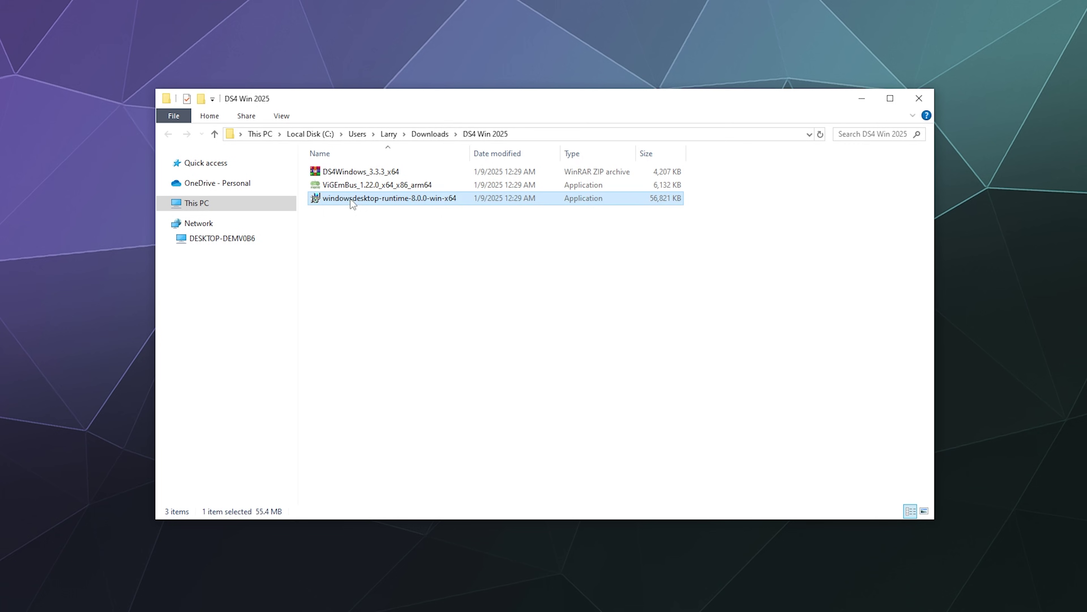
key("Up")
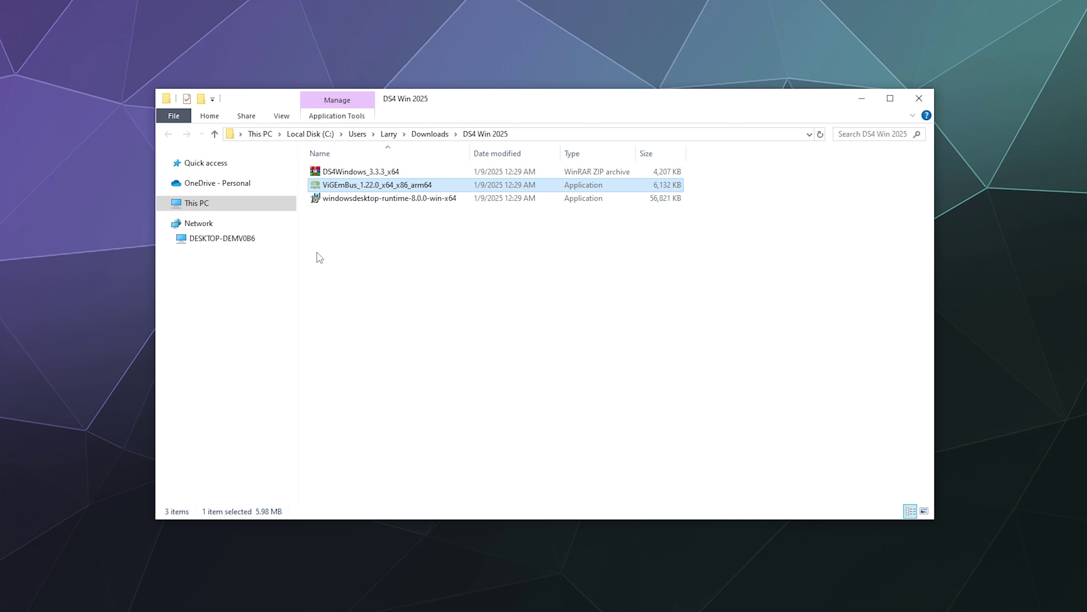
left_click(338, 174)
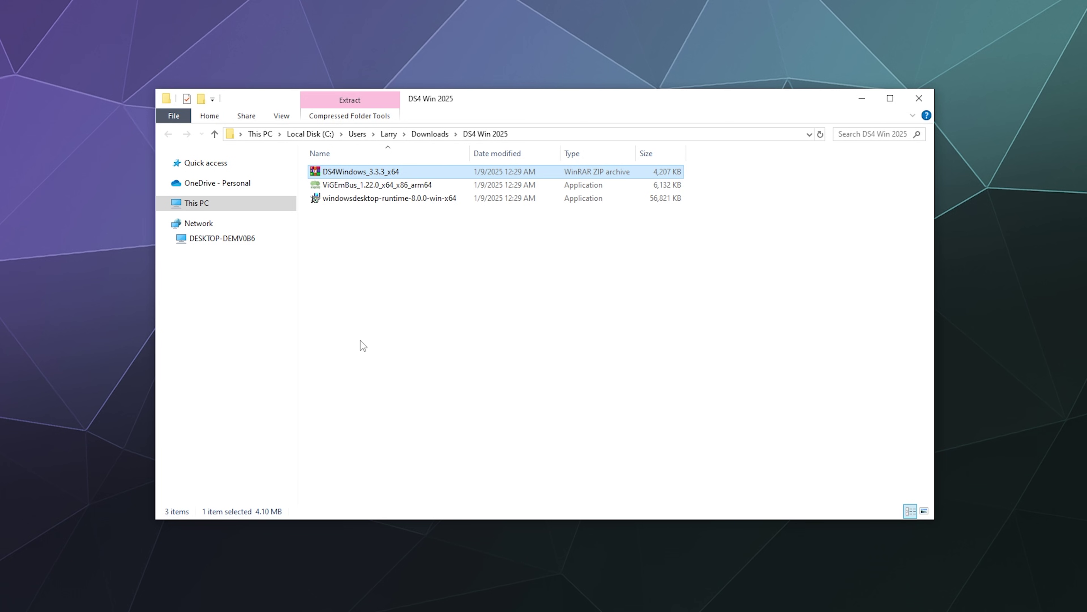
double_click(359, 199)
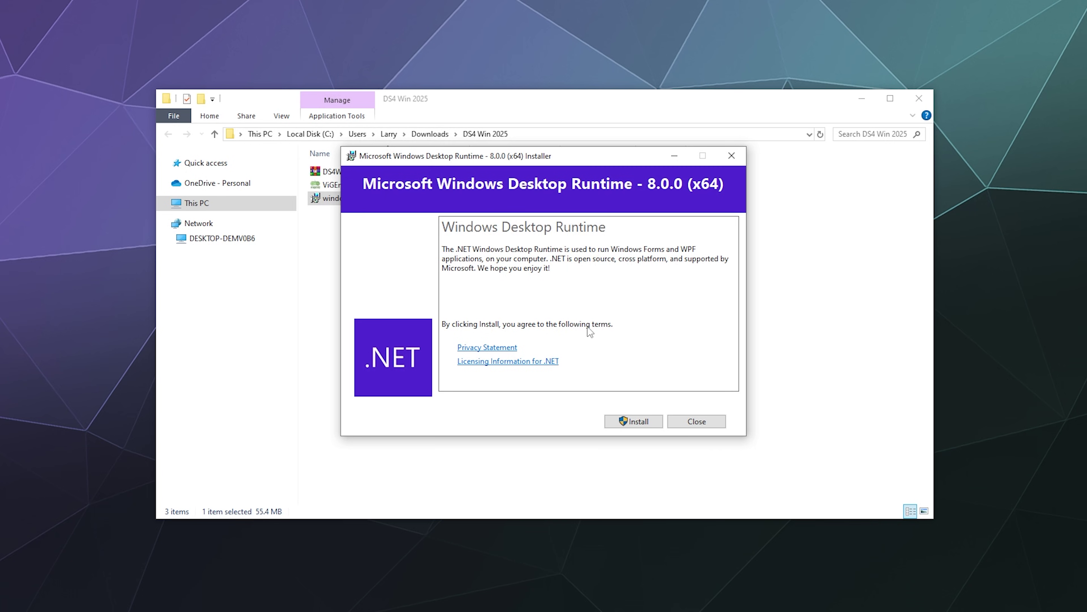
mouse_move(549, 162)
left_mouse_down()
mouse_move(715, 230)
mouse_move(564, 167)
left_mouse_up()
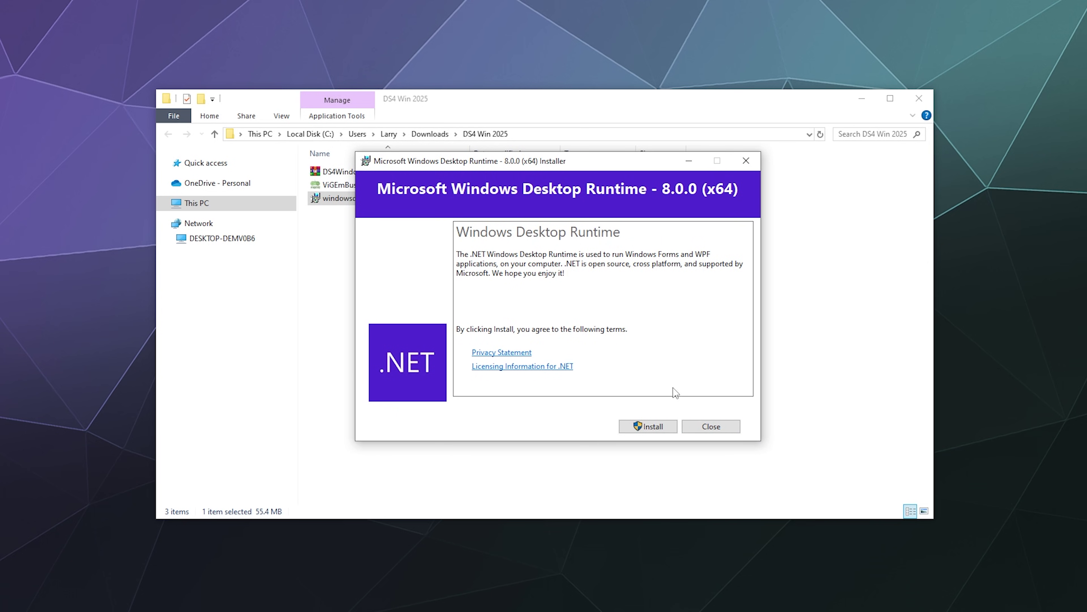
left_click(724, 431)
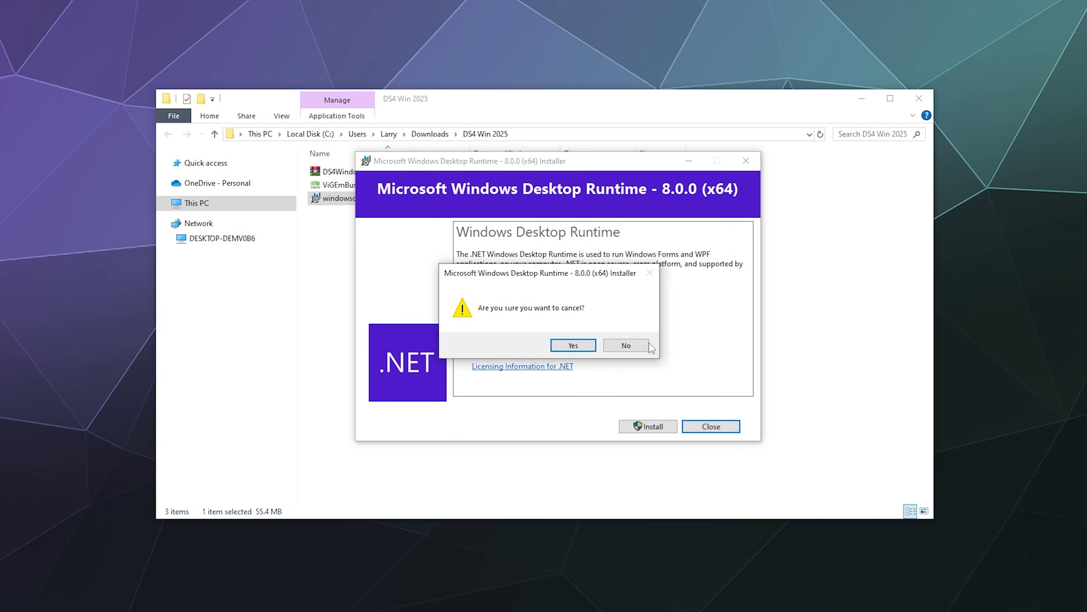
left_click(573, 345)
left_click(399, 186)
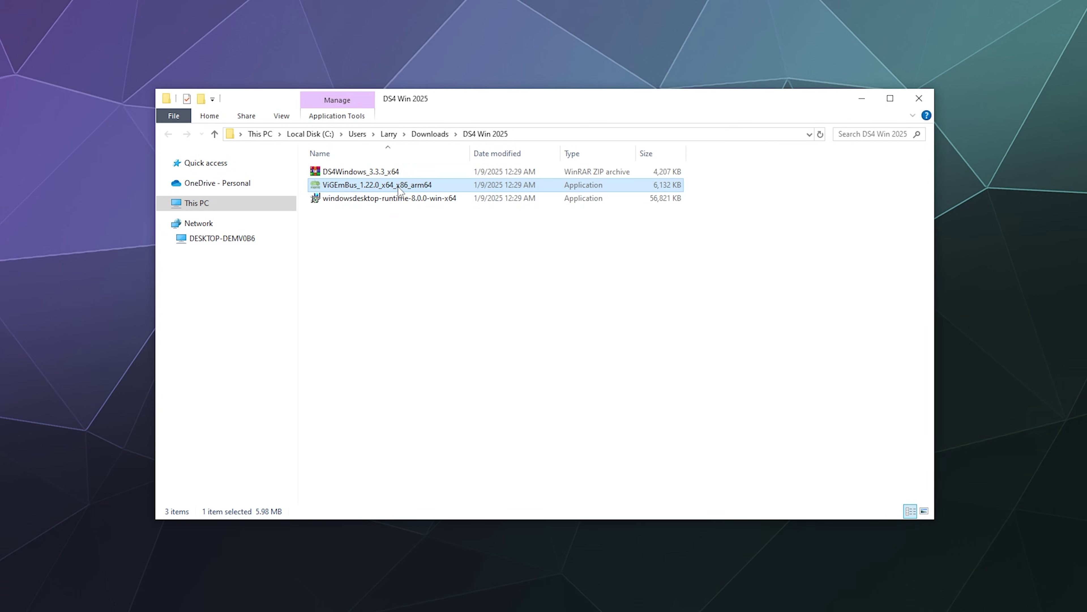
Launch the ViGEmBus installer, then cancel its setup wizard and confirm with Yes
double_click(400, 187)
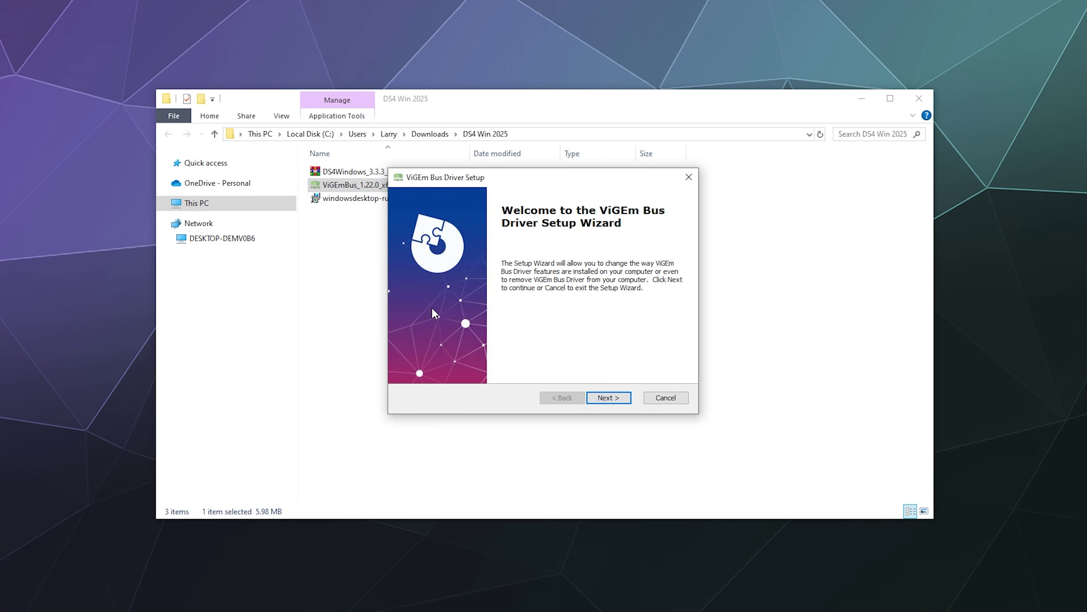
mouse_move(505, 183)
left_mouse_down()
mouse_move(533, 207)
mouse_move(518, 192)
left_mouse_up()
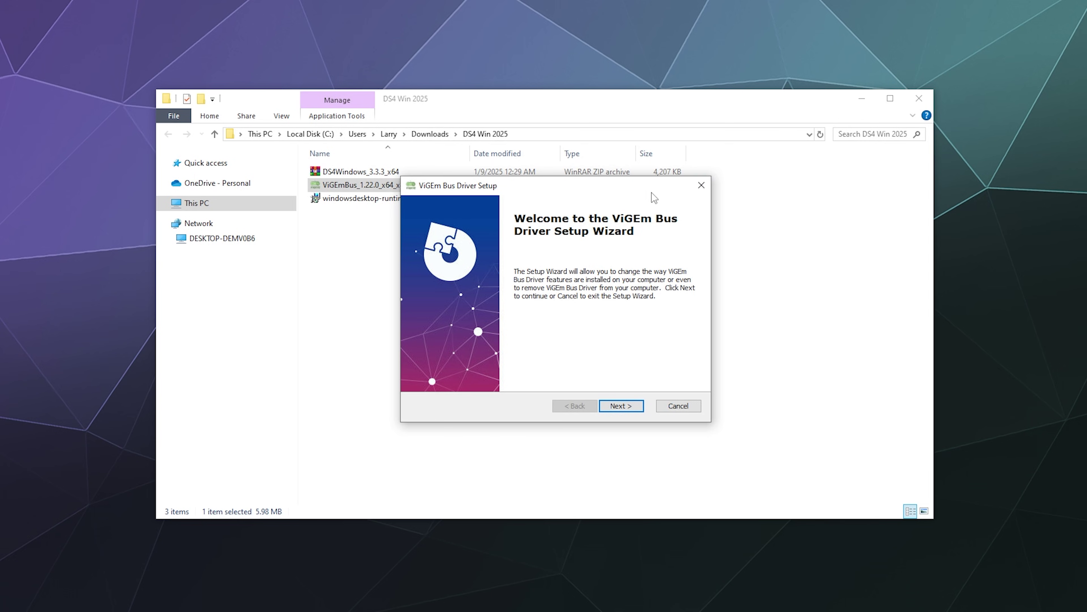
left_click(701, 185)
left_click(533, 331)
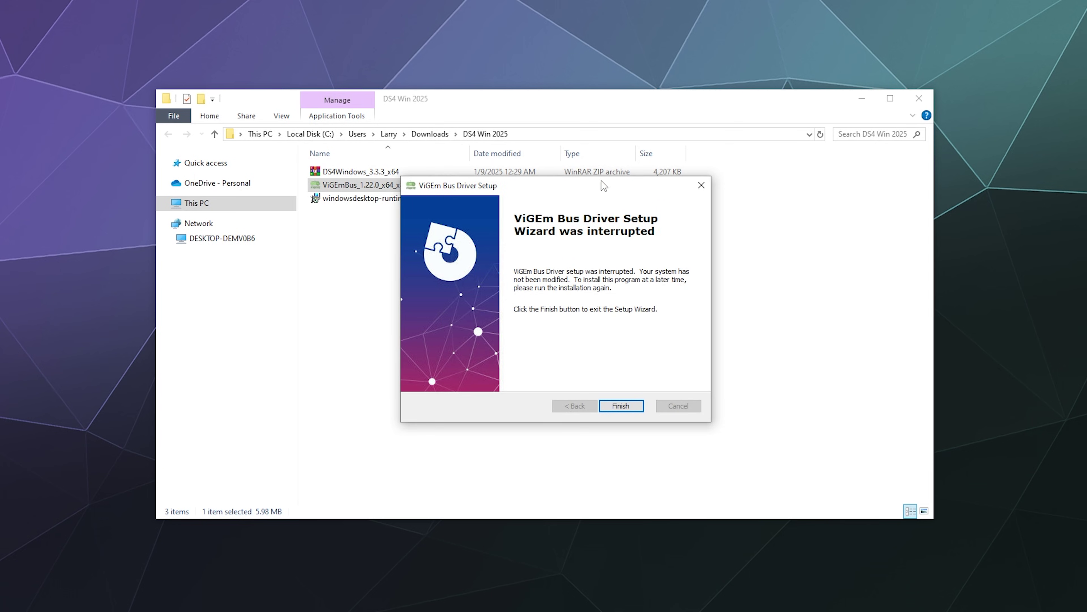
Close the interrupted setup wizard and extract DS4Windows_3.3.3_x64.zip to its own folder
left_click(701, 185)
left_click(479, 282)
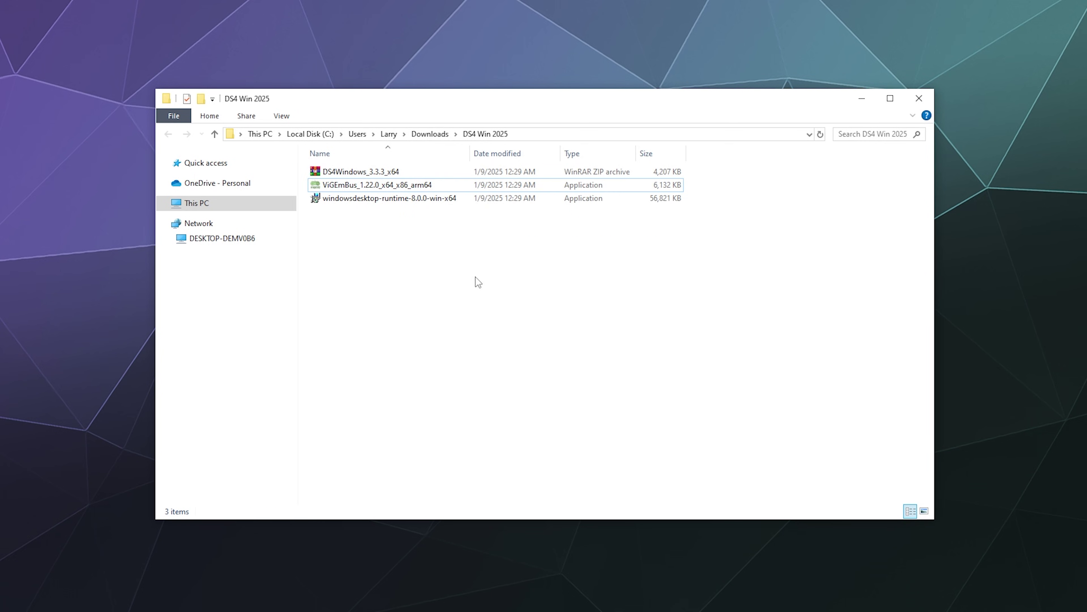
left_click(356, 172)
right_click(356, 174)
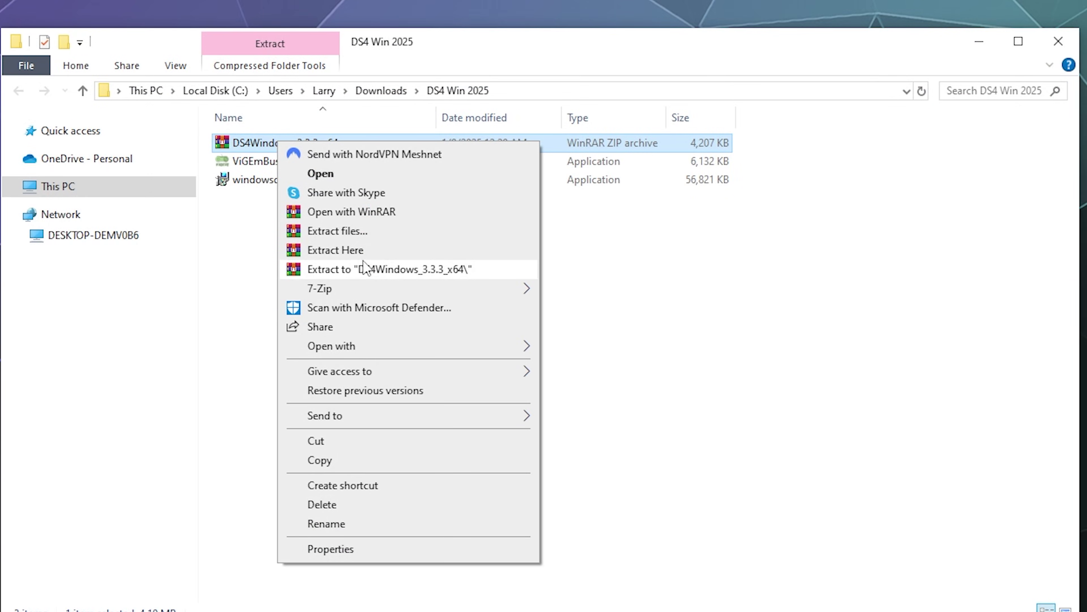
left_click(366, 269)
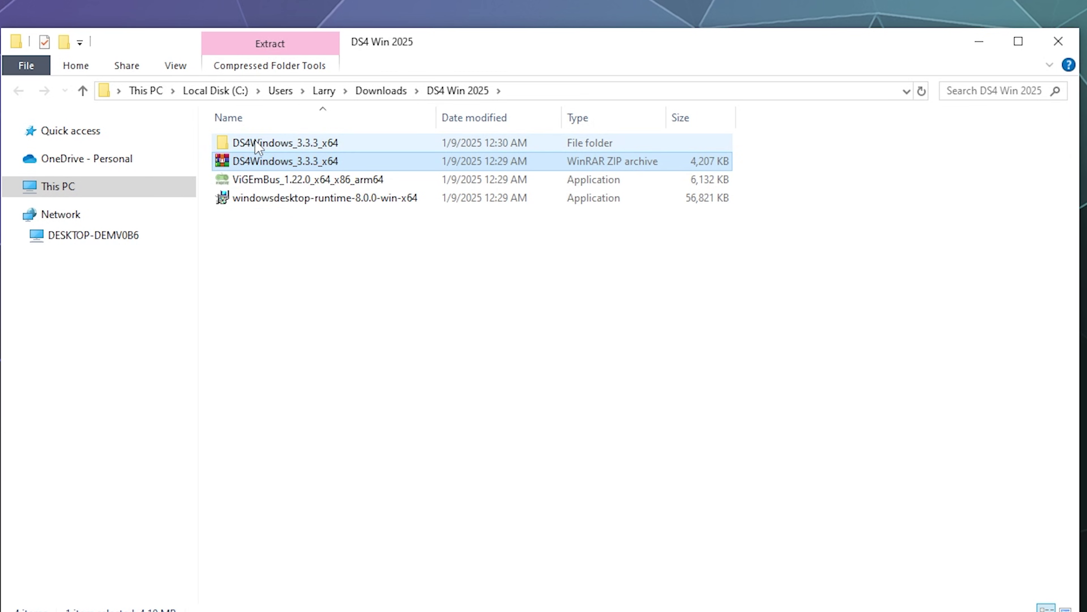
Open the DS4Windows_3.3.3_x64 folder and its inner DS4Windows folder, selecting the application
left_click(258, 146)
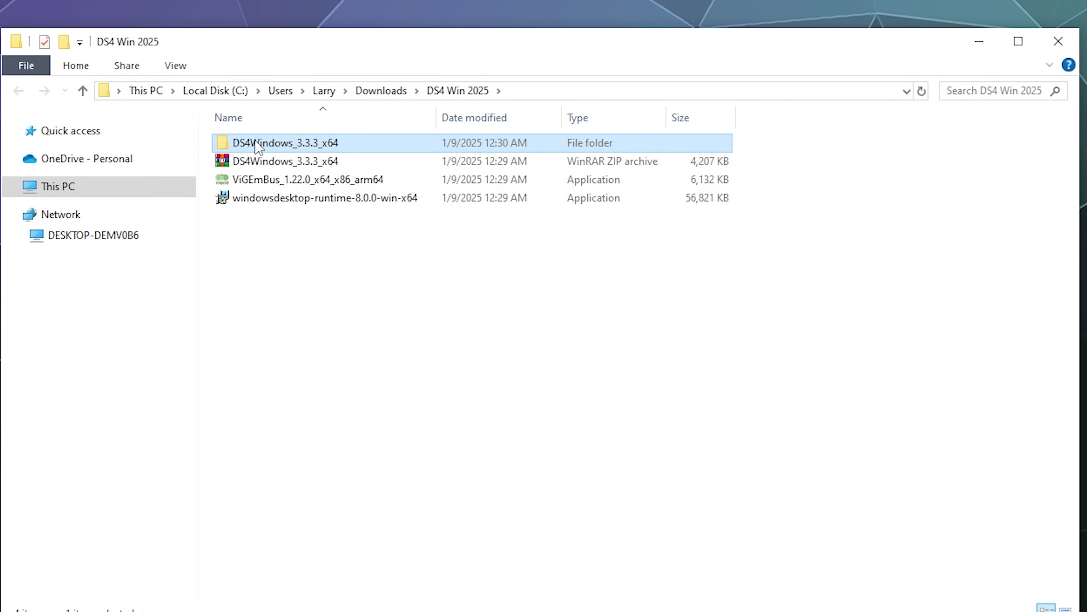
double_click(285, 147)
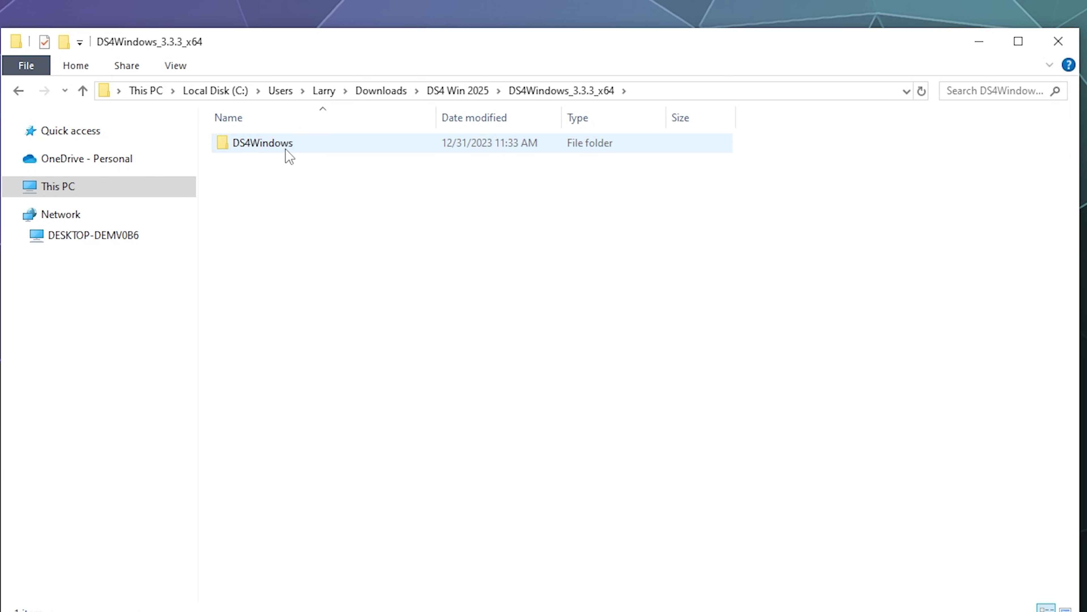
double_click(288, 145)
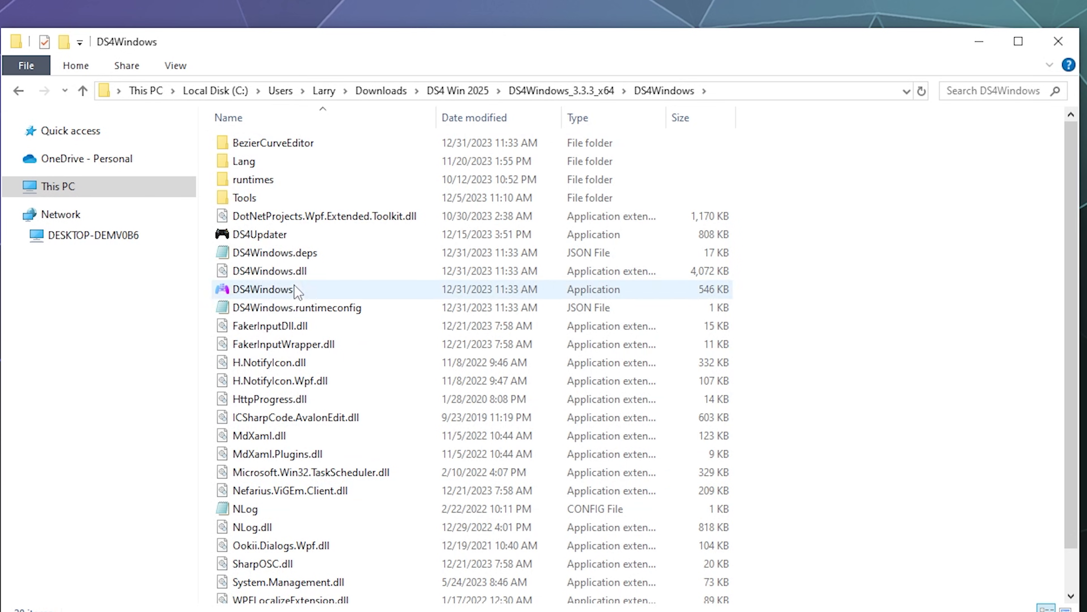
left_click(229, 291)
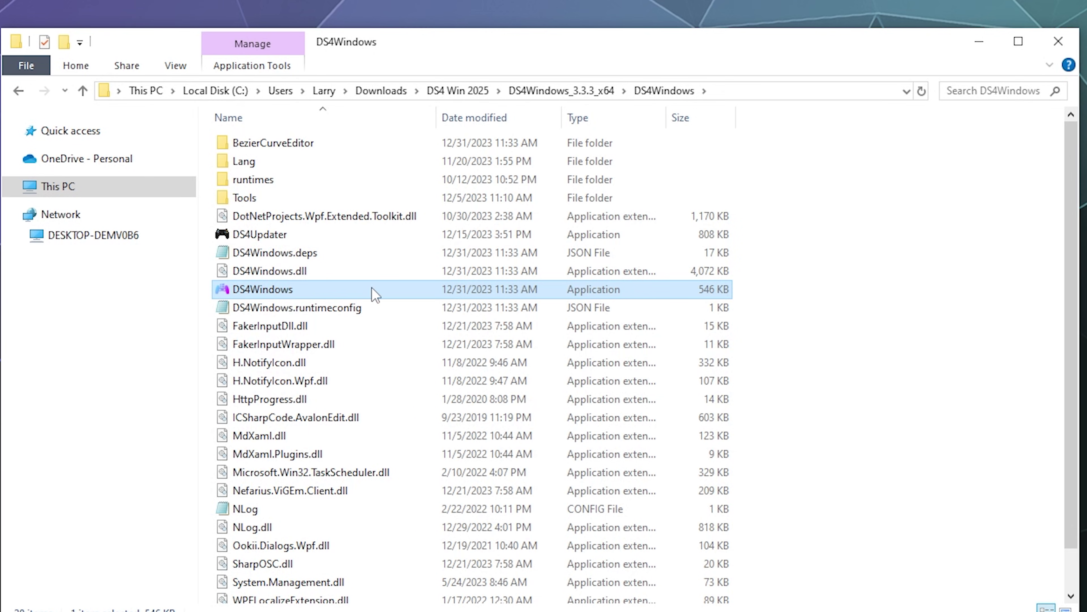
mouse_move(374, 294)
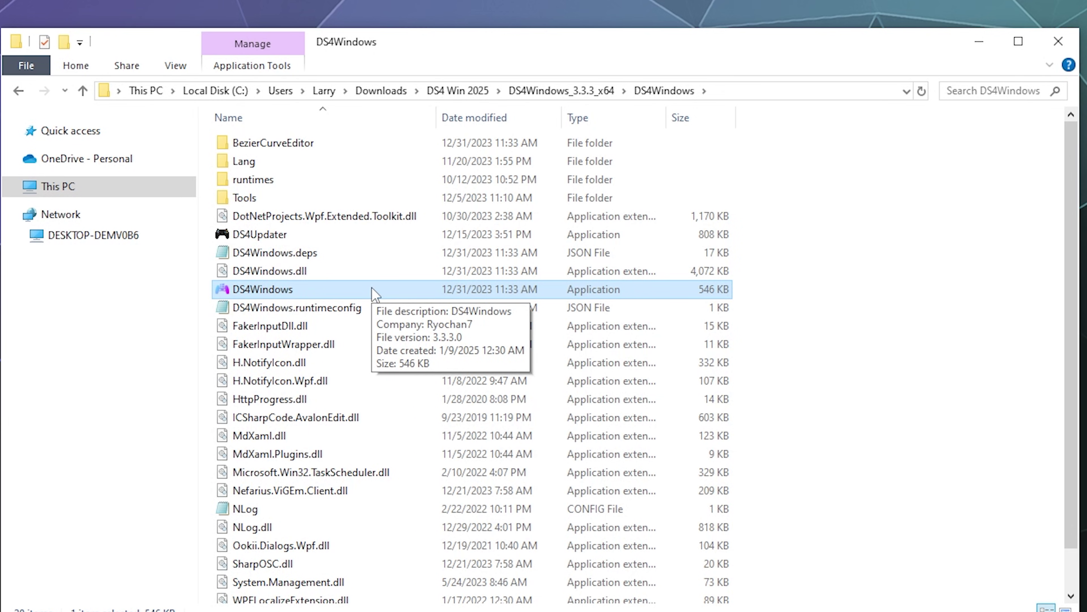
Launch DS4Windows.exe from the extracted DS4Windows folder
double_click(374, 290)
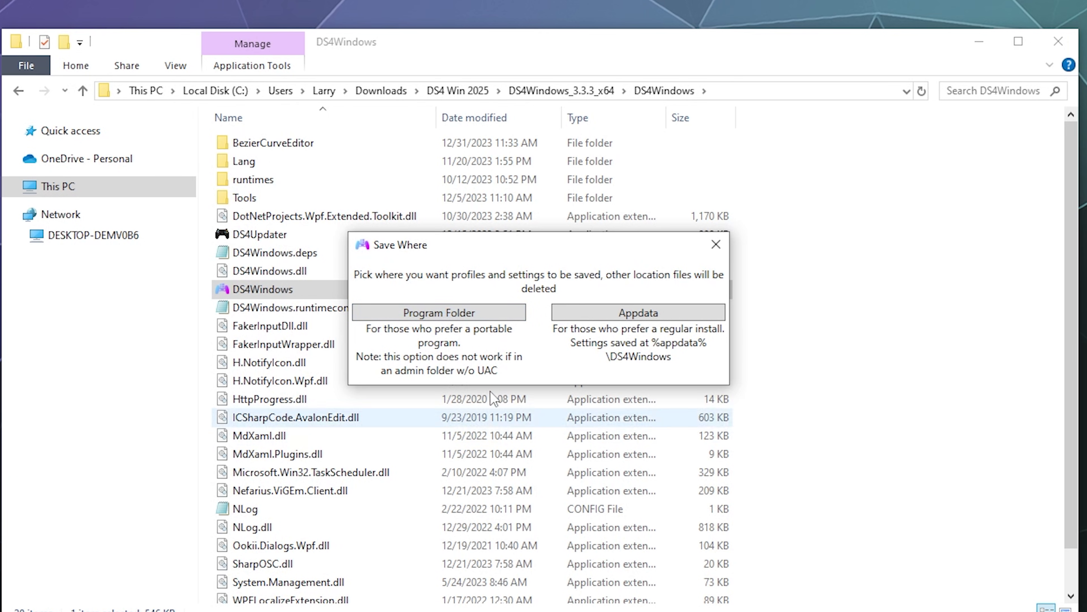
Store profiles and settings in the Program Folder and bring the First Launch notice into view
left_click(393, 317)
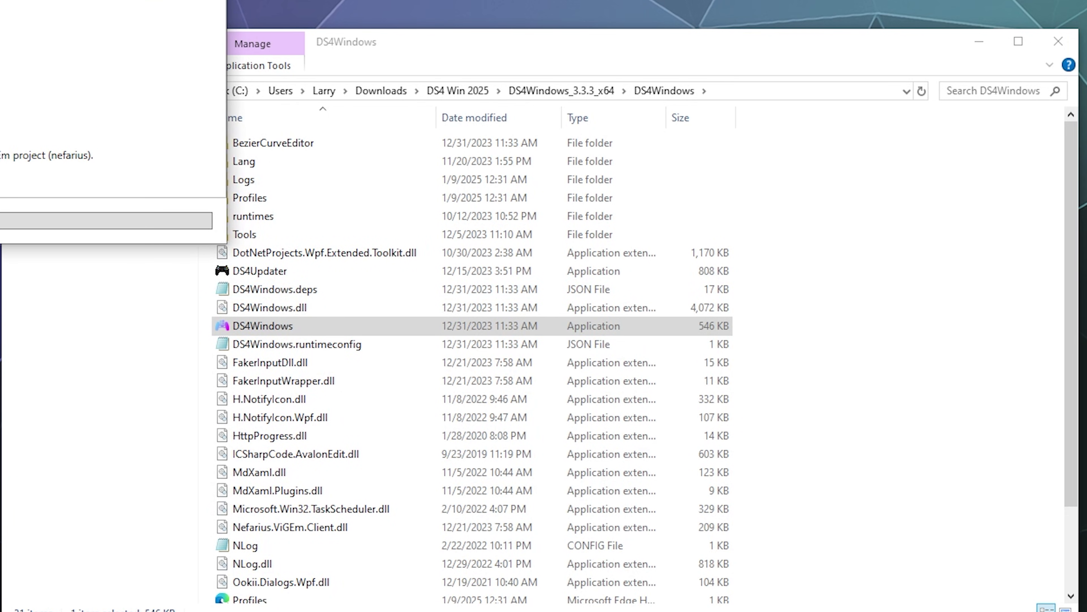
left_click_drag(23, 0, 713, 102)
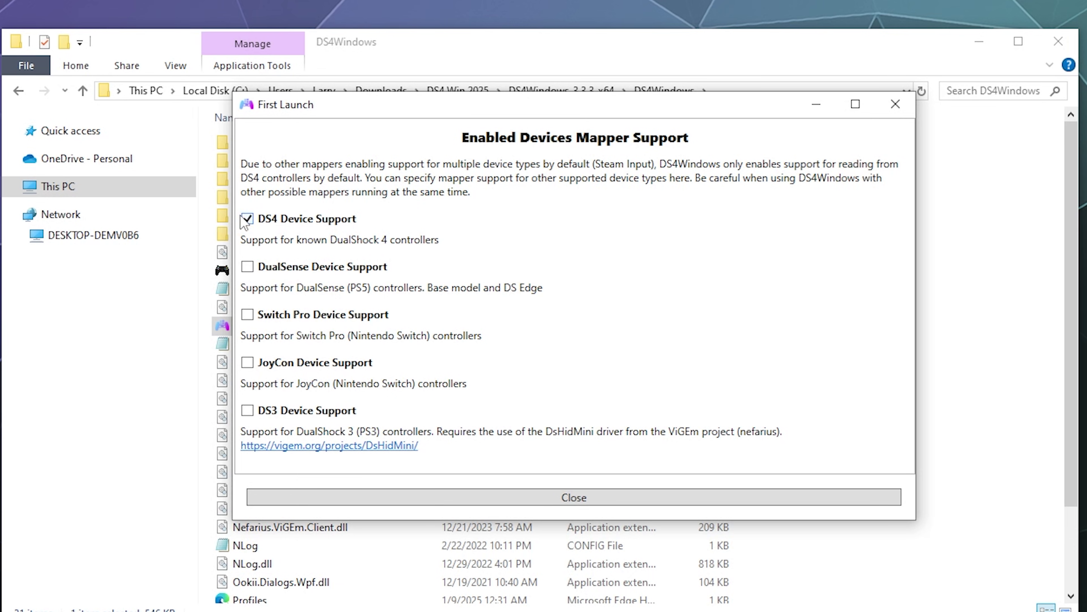
Close the First Launch notice and bring the main window showing controller 1 into view
left_click(583, 498)
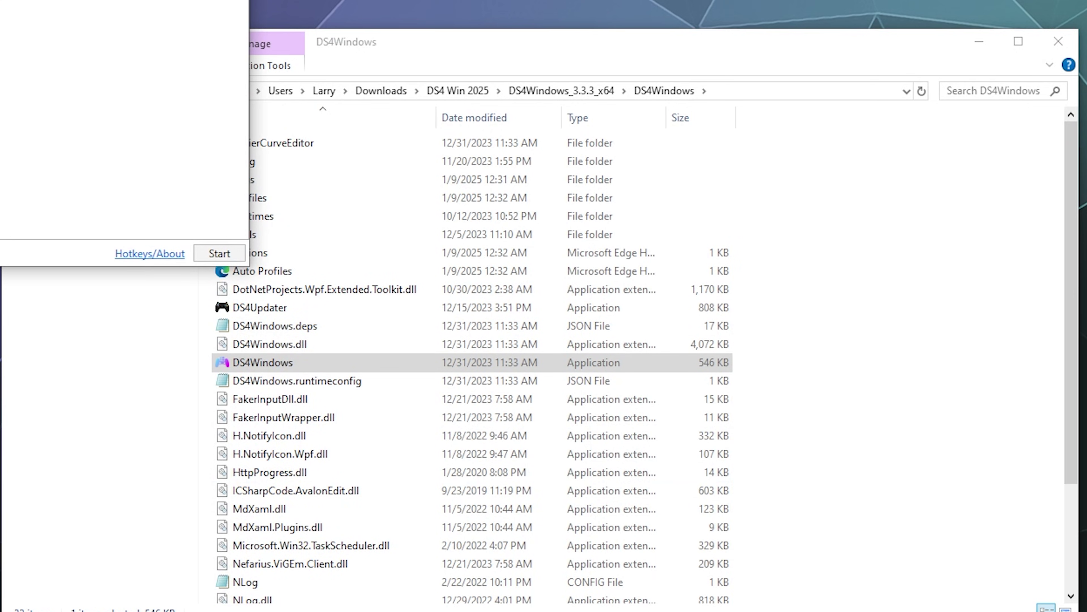
left_click_drag(670, 106, 737, 148)
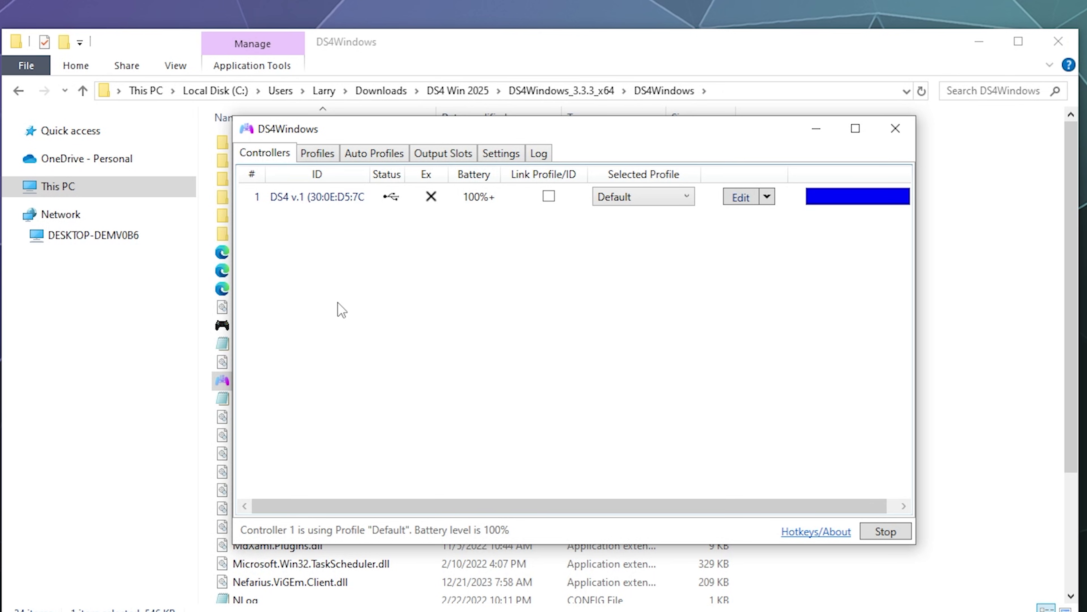
left_click(327, 195)
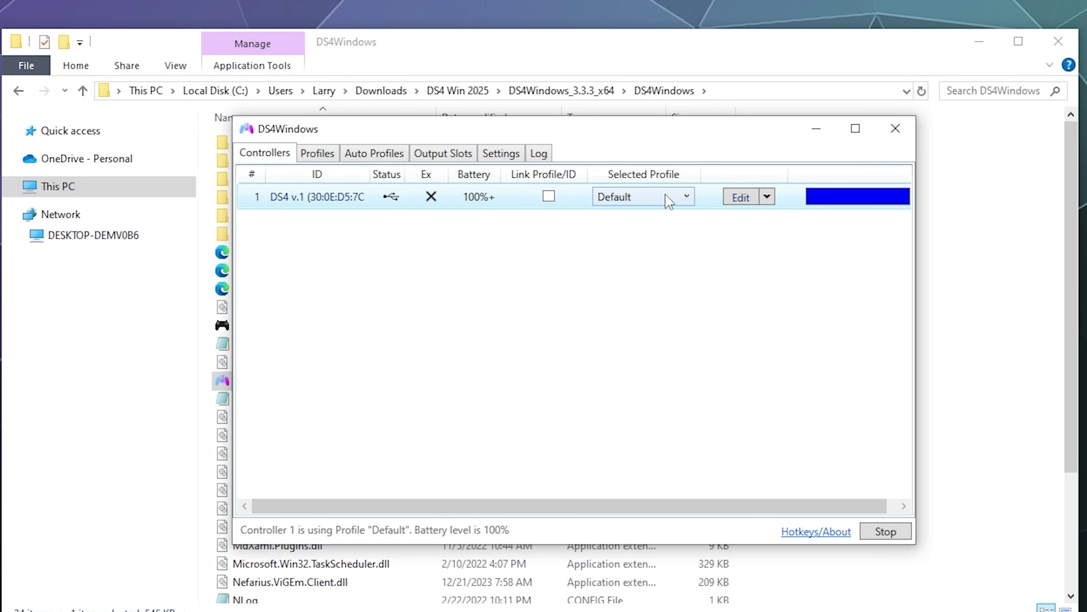
Open the Default profile editor and confirm Triangle is mapped to Y Button
left_click(741, 198)
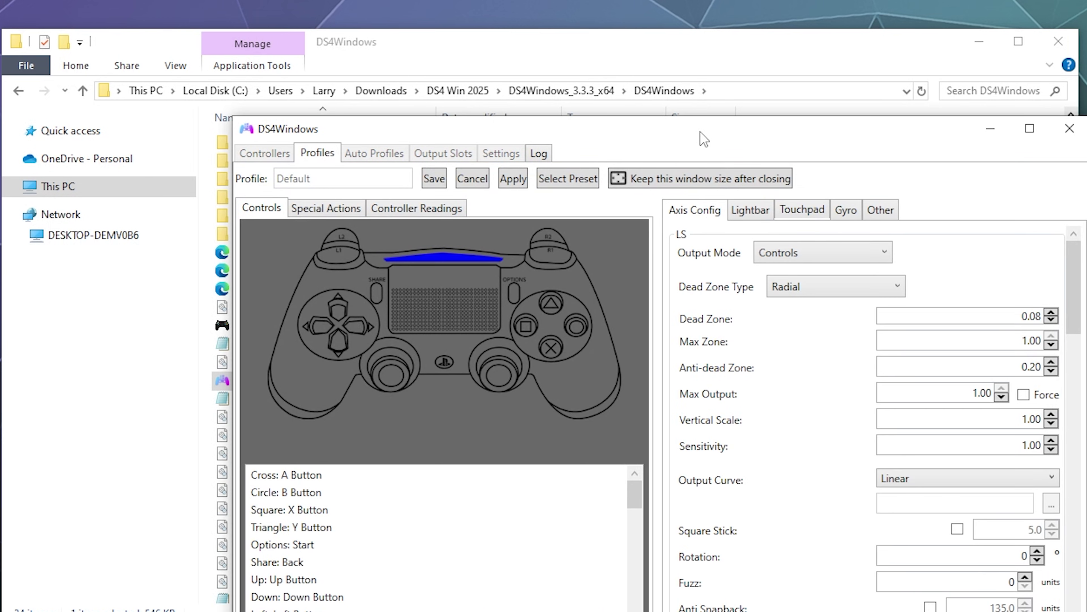
left_click_drag(705, 139, 612, 84)
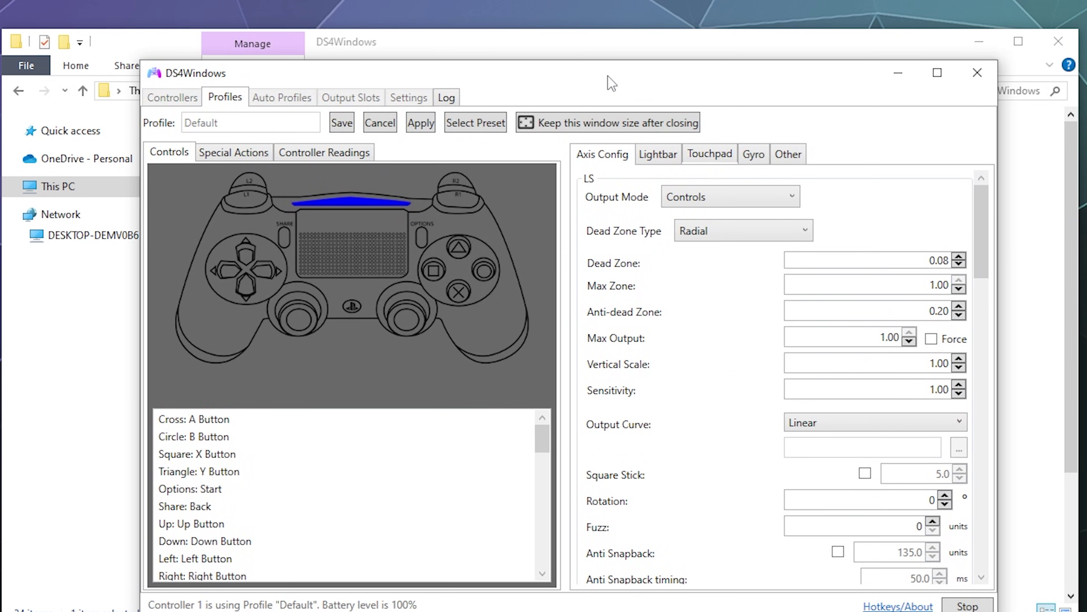
left_click(461, 253)
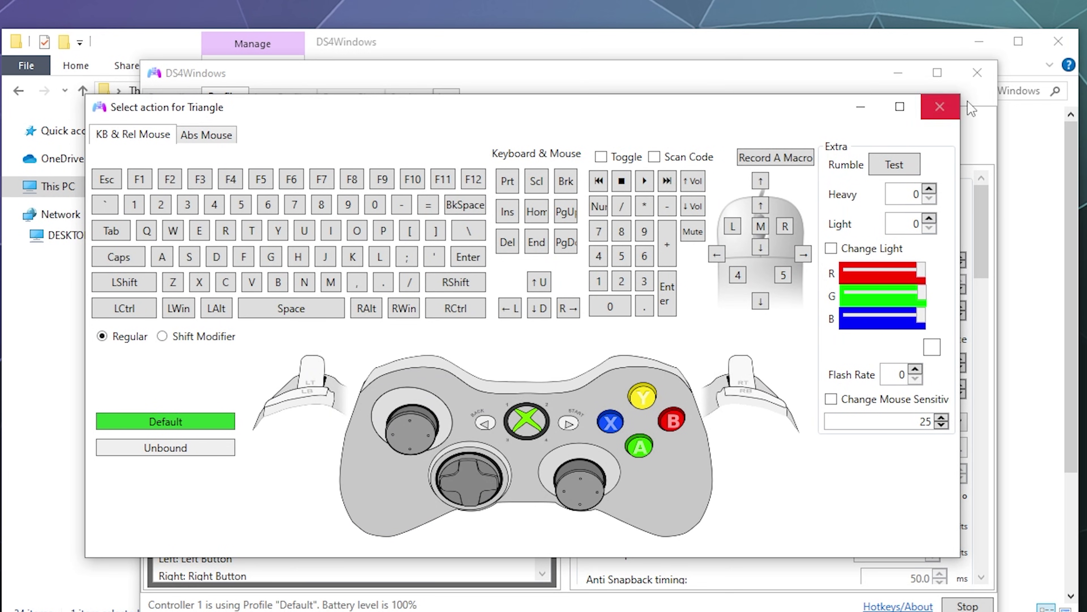
left_click(939, 106)
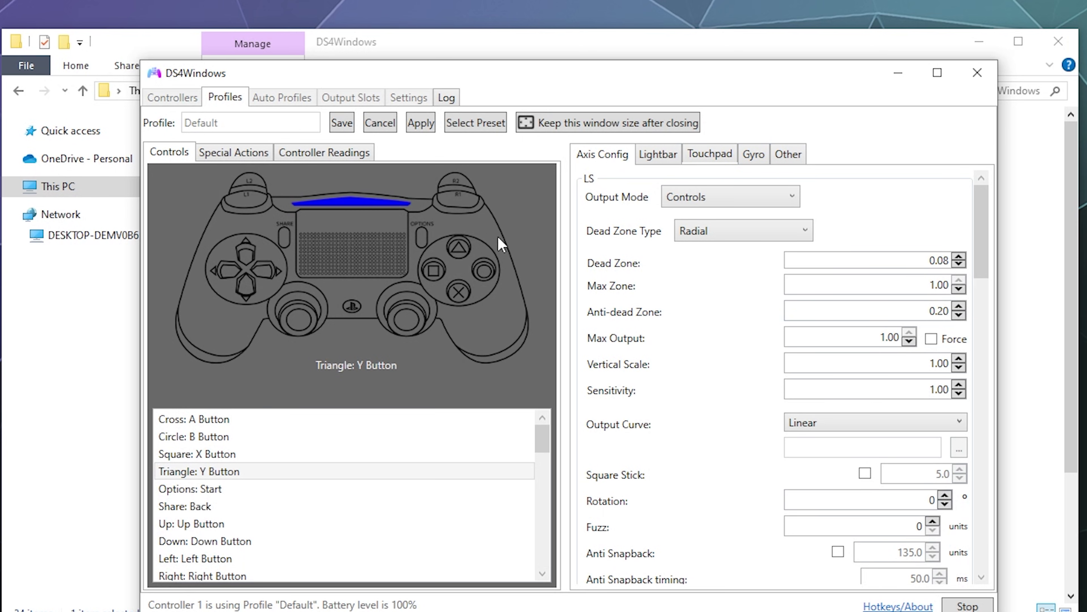
In the Other tab, set Emulated Controller to DualShock 4 and save the Default profile
left_click(789, 162)
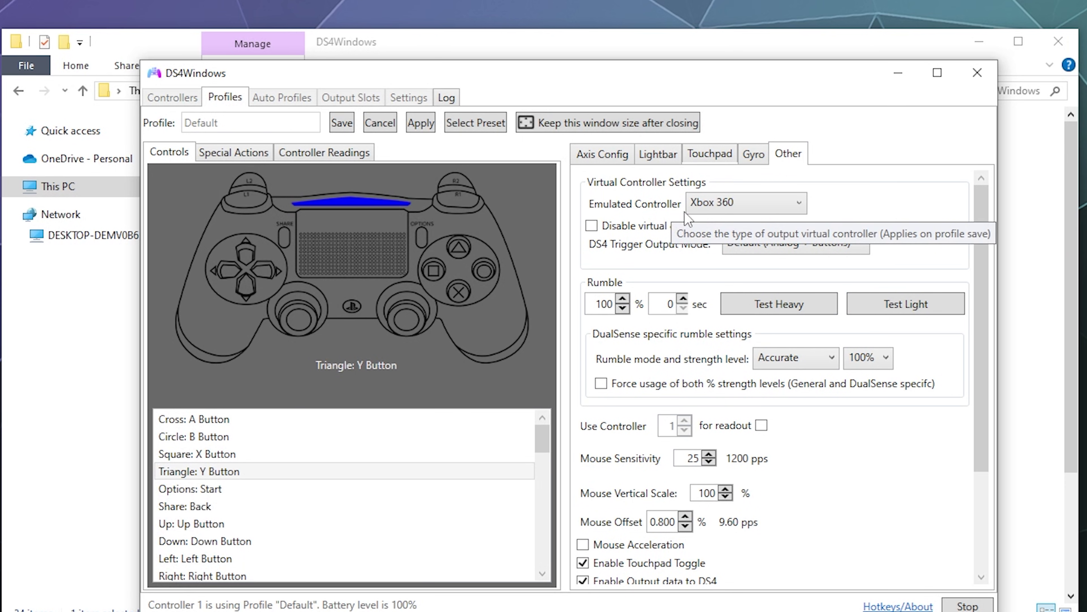
left_click(726, 208)
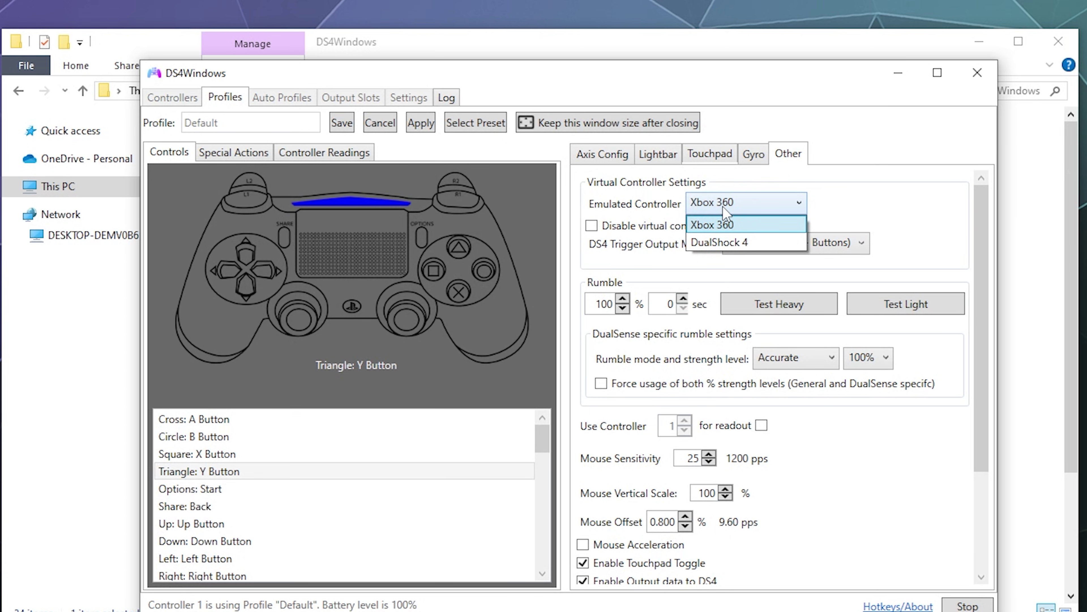
left_click(717, 242)
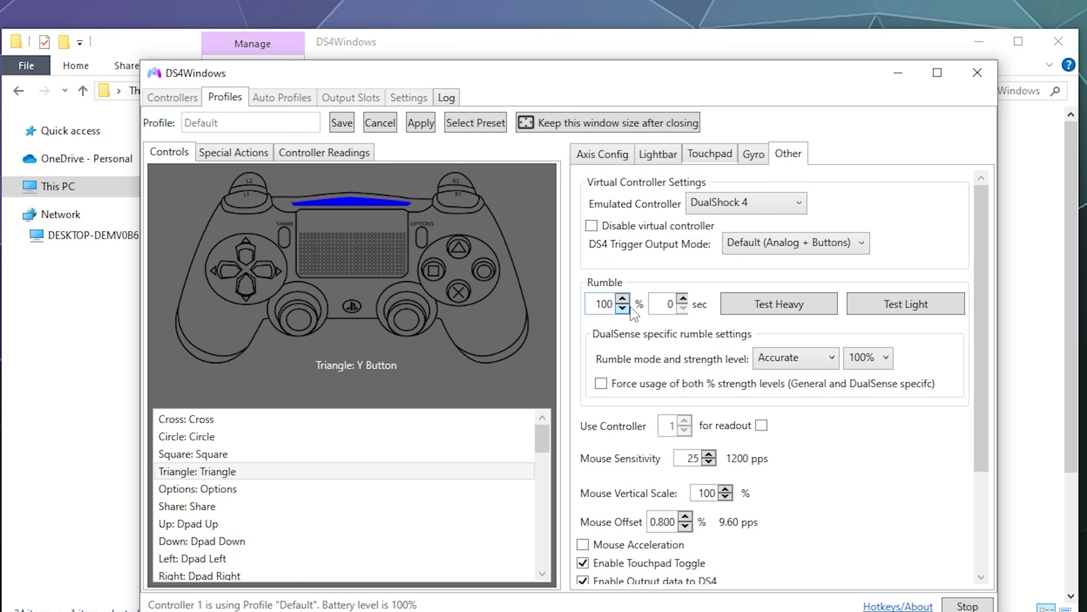
left_click(333, 126)
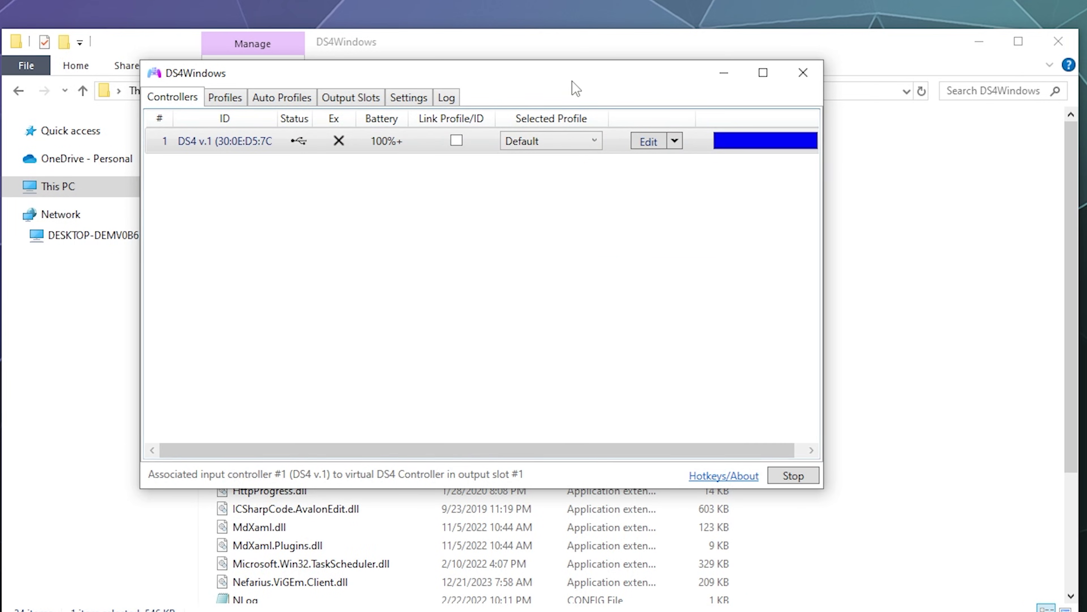
Move the DS4Windows window aside to reveal the Explorer path
left_click_drag(574, 79, 649, 123)
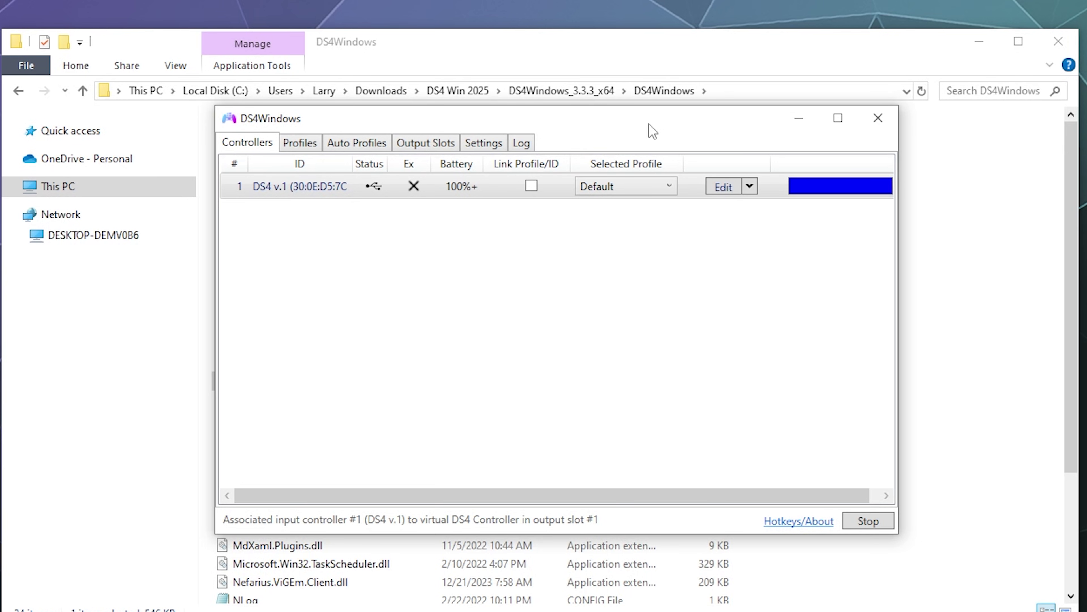
Edit the Default profile, set Emulated Controller back to Xbox 360 in the Other tab, and save
left_click(728, 187)
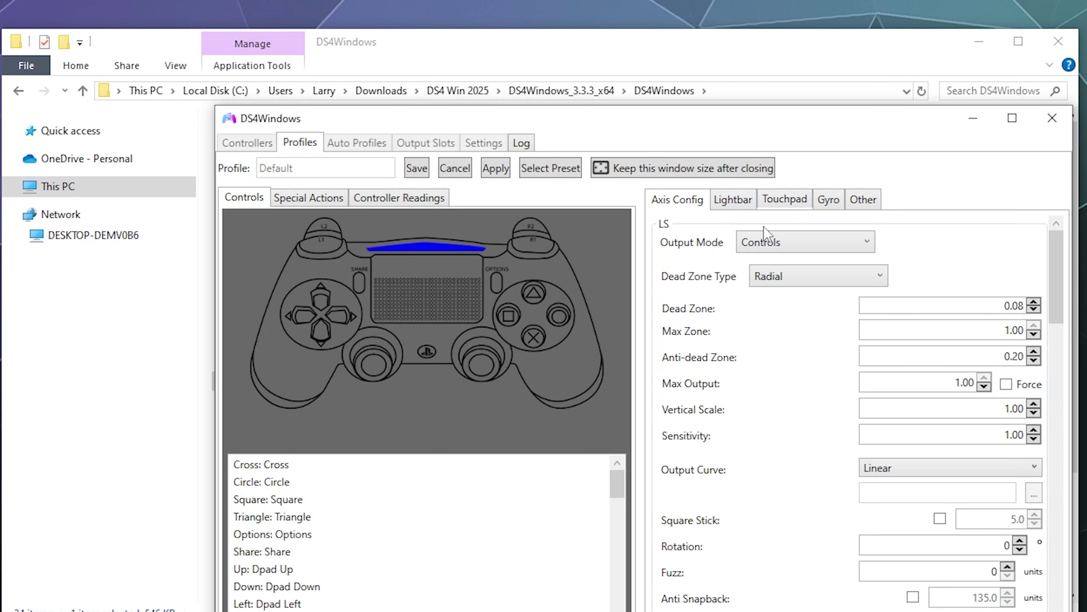
left_click(850, 204)
left_click(809, 251)
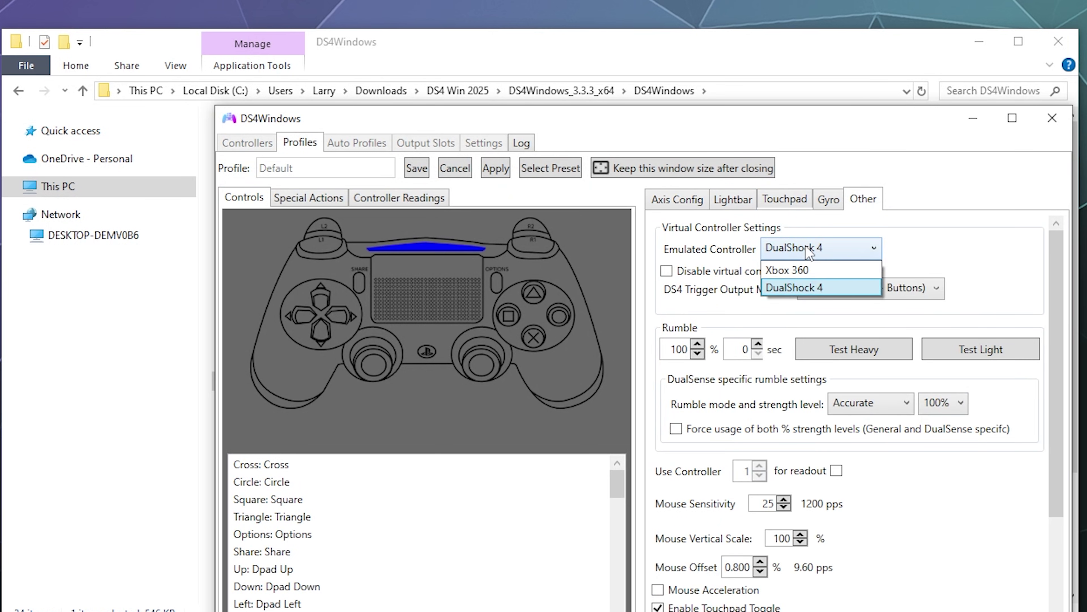
left_click(793, 269)
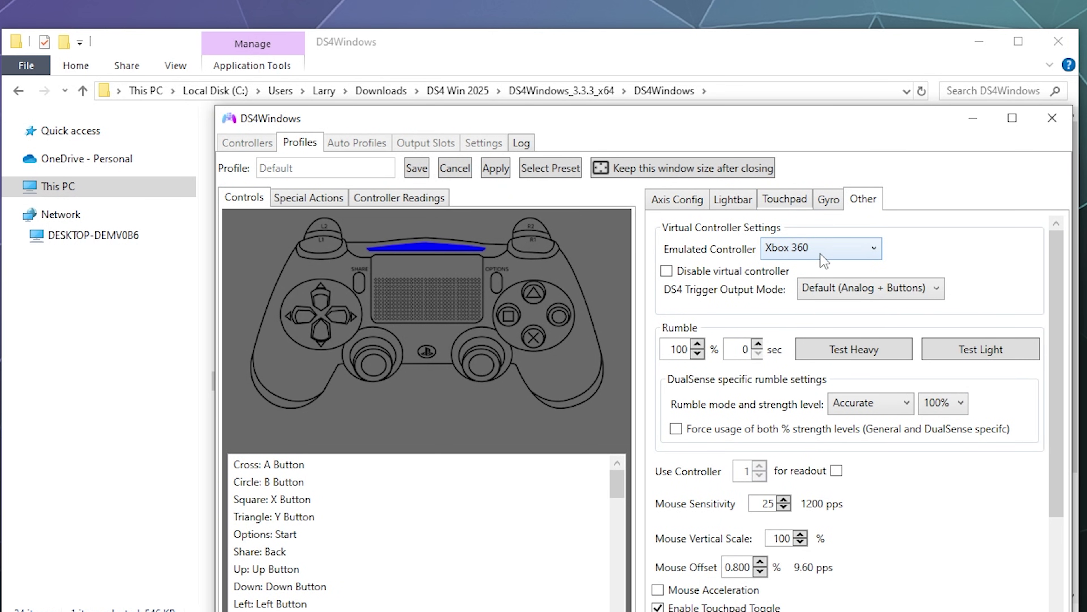
left_click(417, 169)
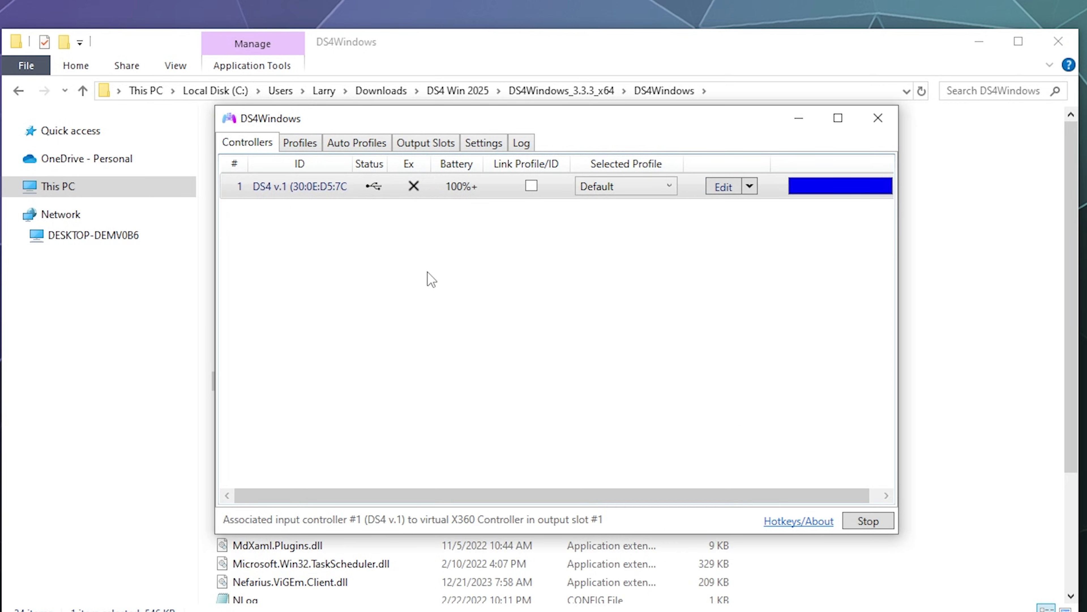